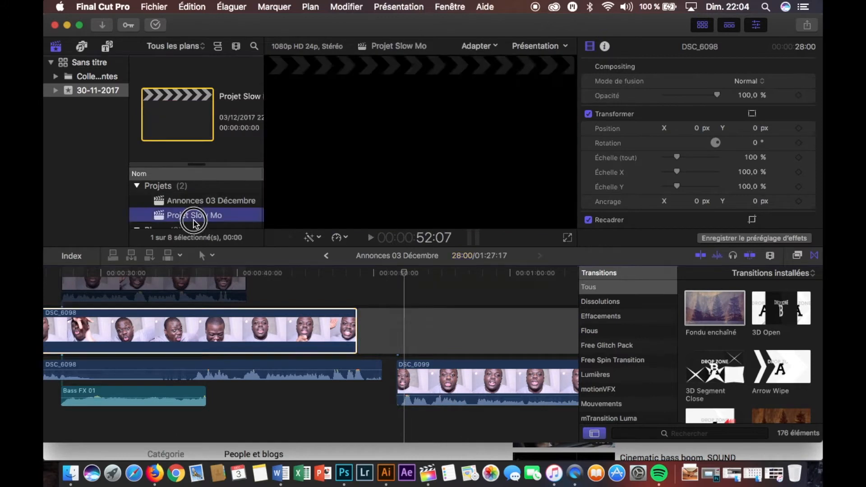
Step: Paste the DSC_6098 clip into the Projet Slow Mo timeline and delete the empty gap in front of it
key(super+v)
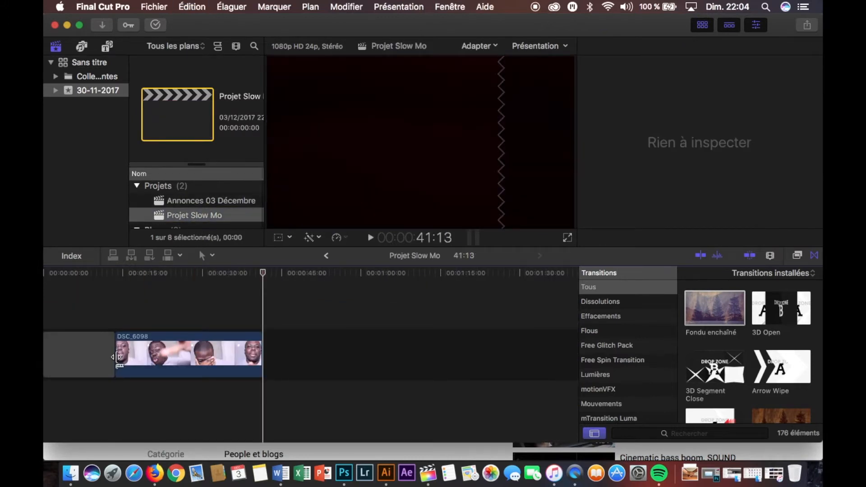
click(91, 356)
key(Delete)
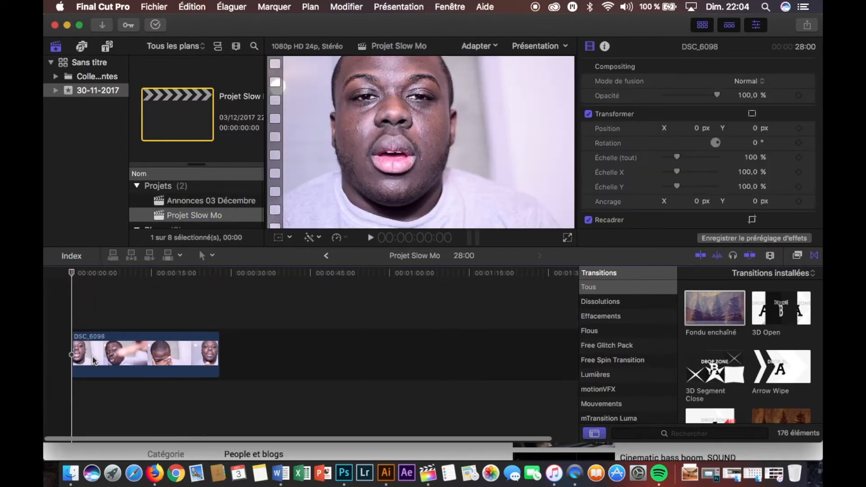
Step: Examine the clip's resolution and frame rate in its info inspector and compare them with the project's format
click(92, 356)
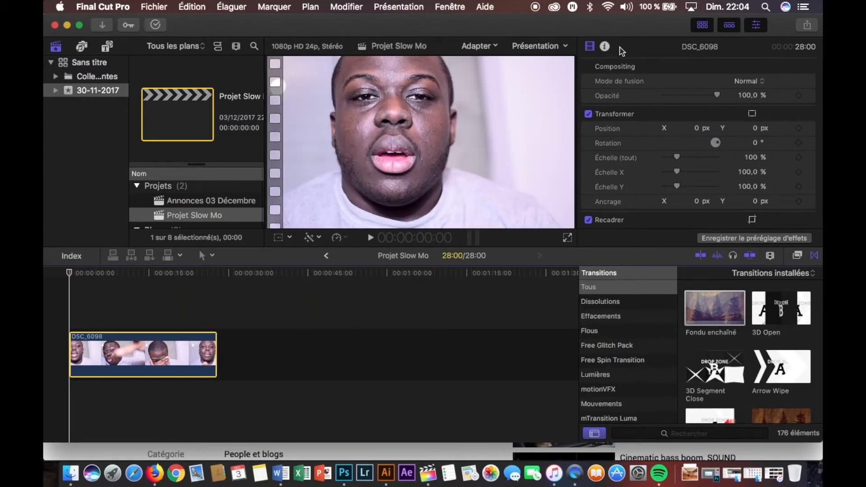
click(760, 27)
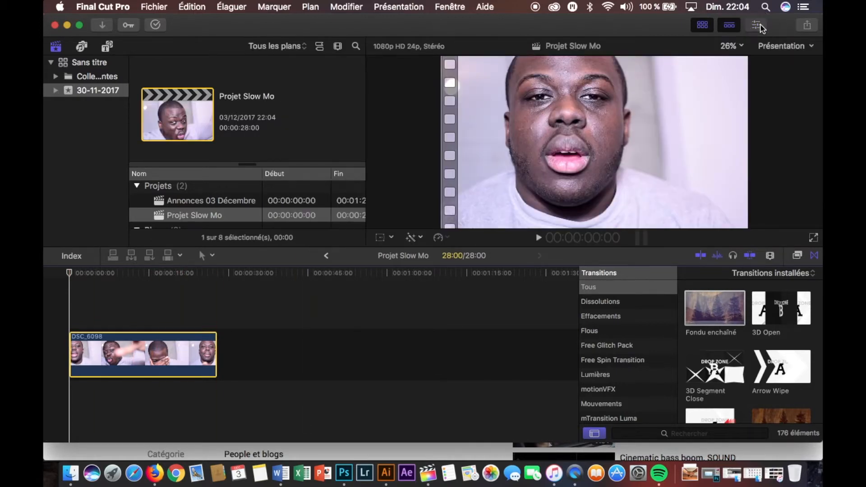
click(760, 27)
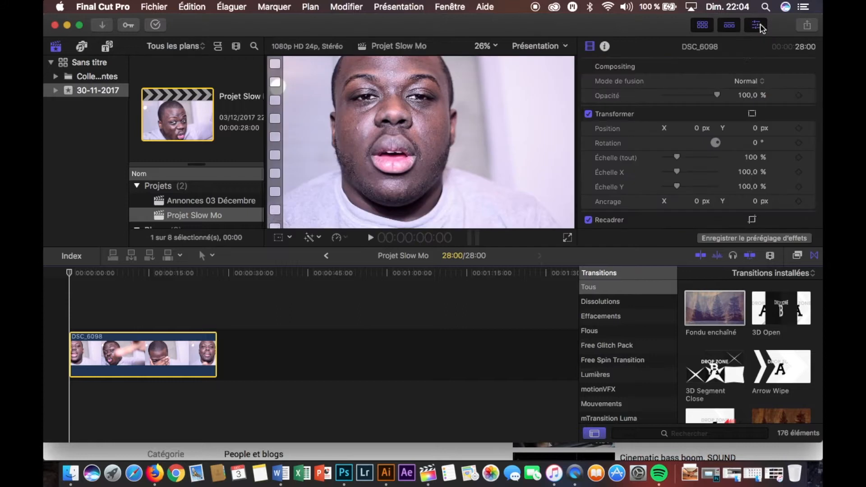
click(605, 47)
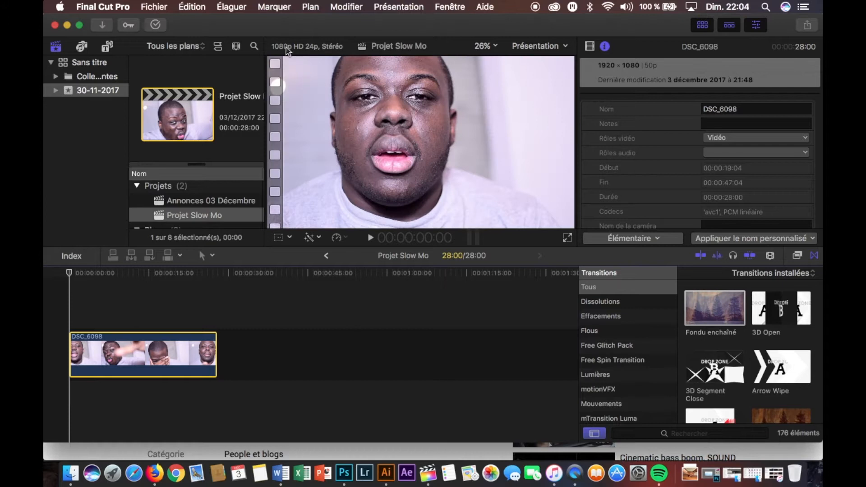
click(296, 45)
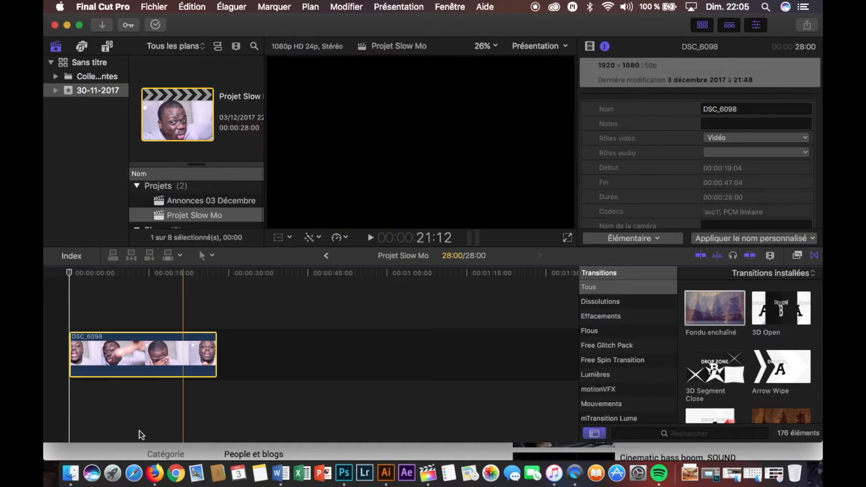
Step: Play the clip to locate the start of the gesture, display its speed editor and split the speed at about 8:09
key(space)
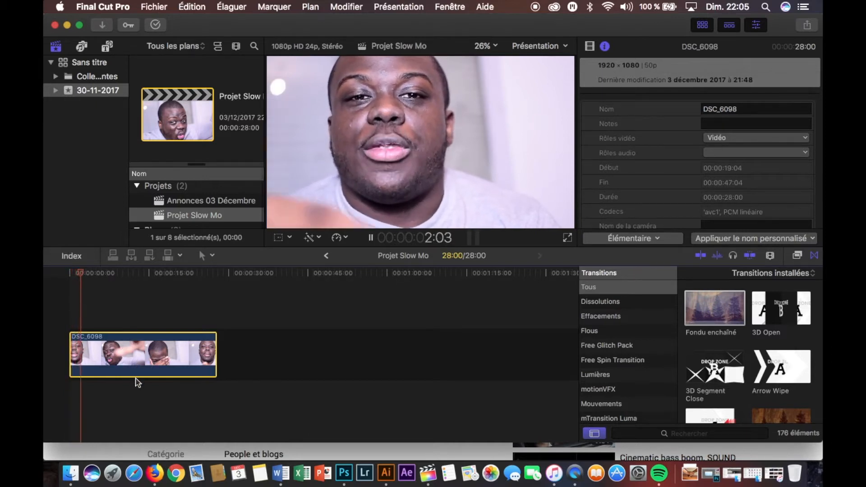
drag(135, 374, 133, 350)
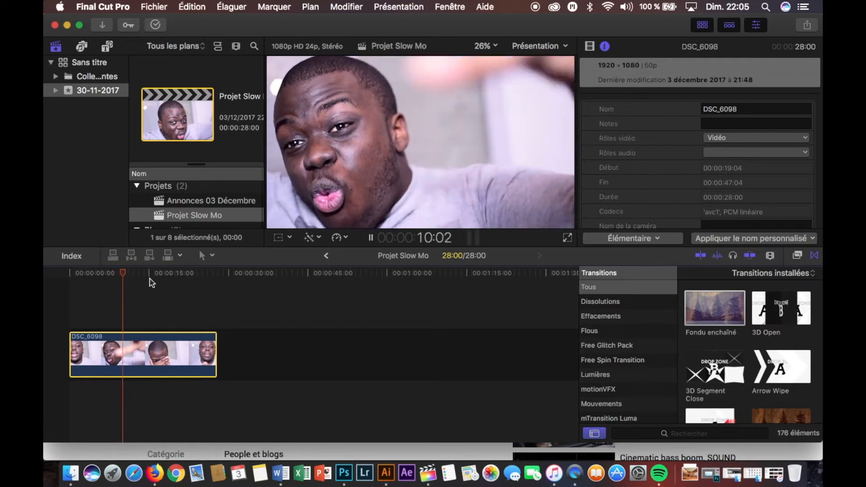
click(117, 273)
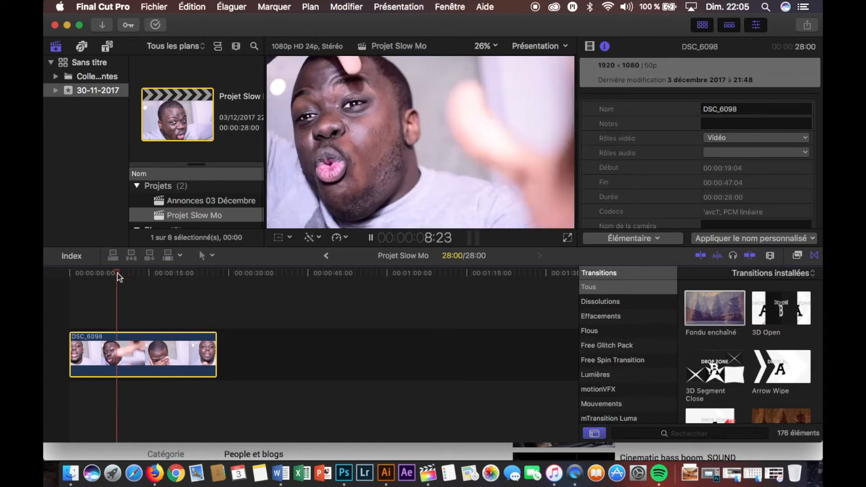
click(109, 272)
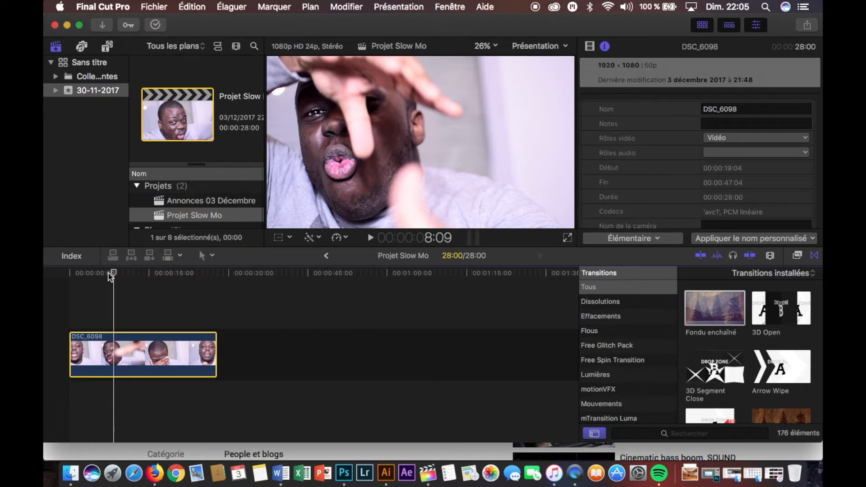
key(super+r)
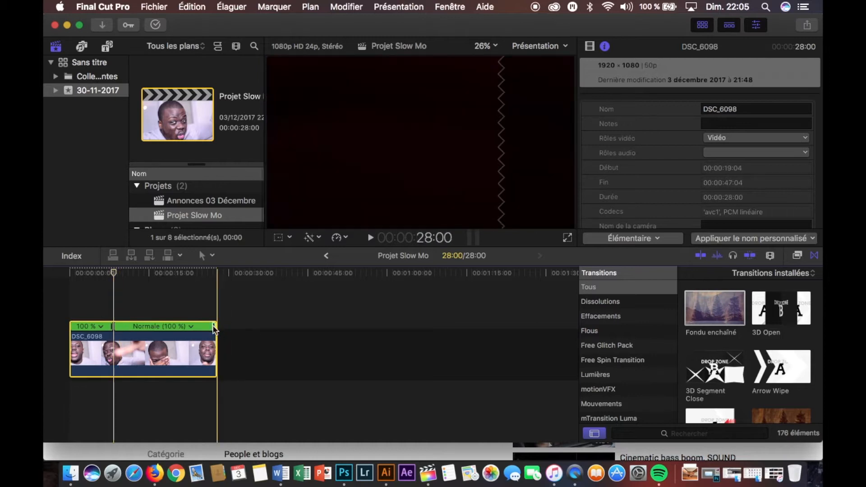
Step: Split the clip's speed again at about 16:13 and slow the middle segment down to 39 %
click(161, 274)
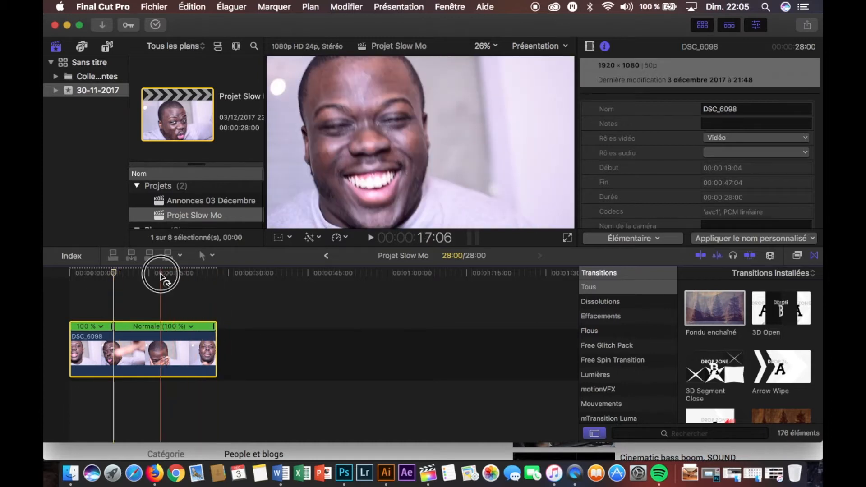
key(space)
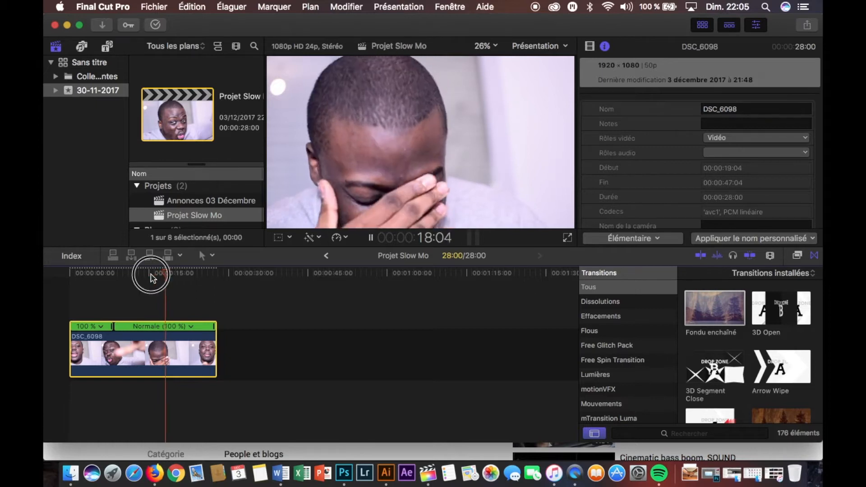
click(151, 274)
key(space)
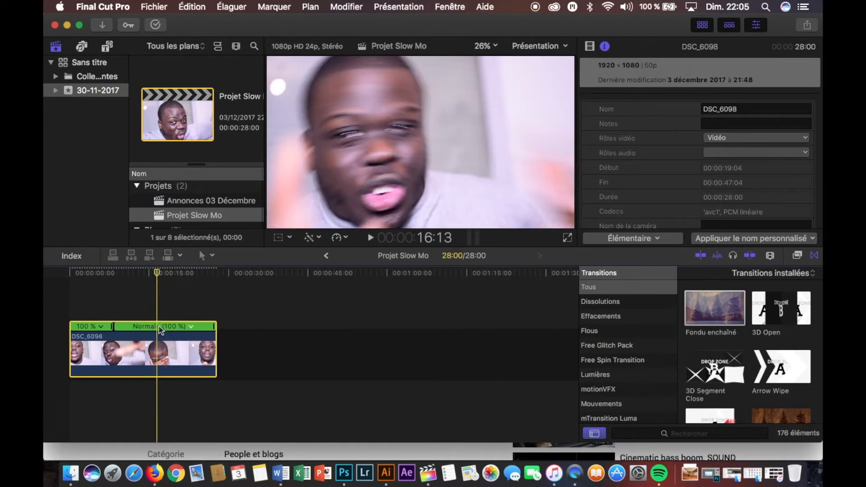
key(shift+b)
drag(155, 327, 319, 347)
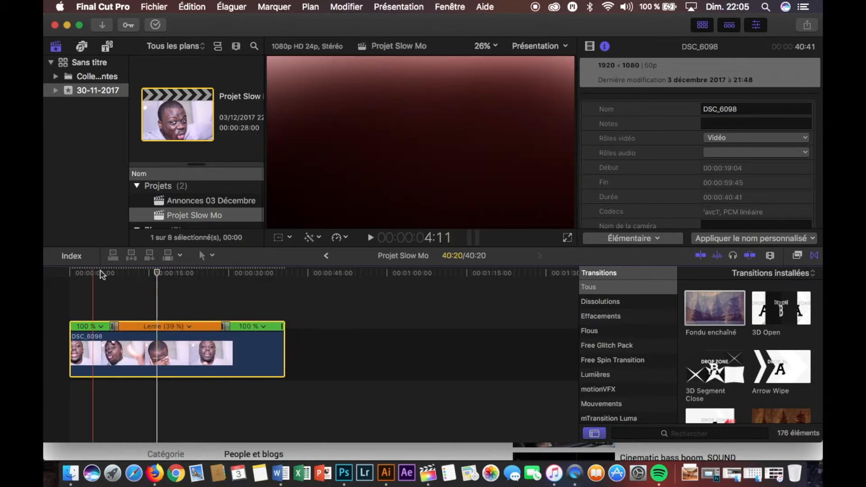
Step: Play back the slowed middle segment and its transitions from and to normal speed
click(105, 274)
key(space)
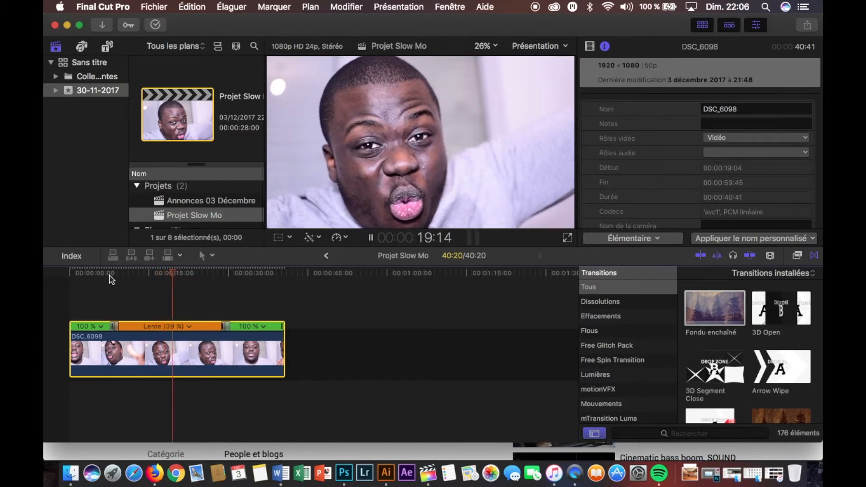
click(210, 276)
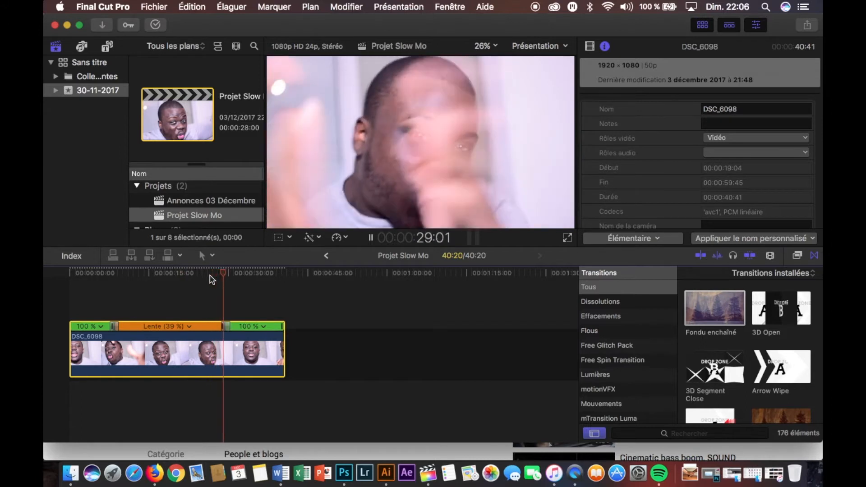
key(space)
Step: Speed up the clip's last segment to 194 % and play the transition into it
drag(282, 330, 254, 330)
click(213, 255)
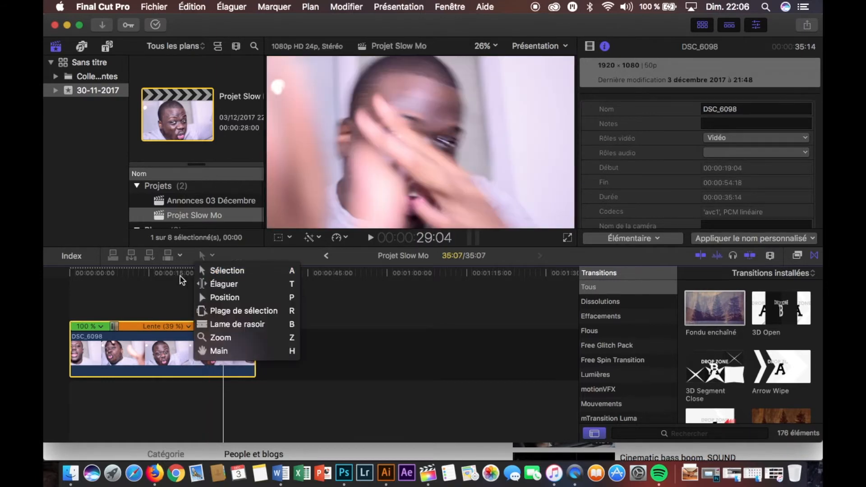
click(207, 271)
click(221, 272)
key(space)
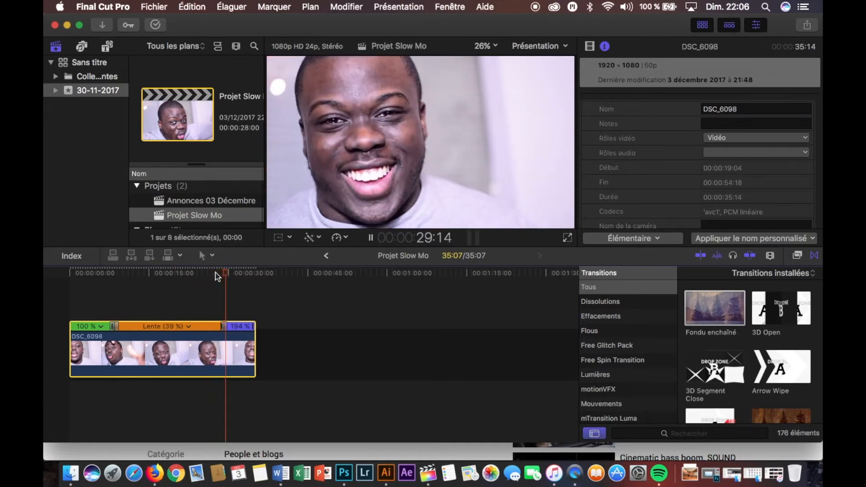
key(space)
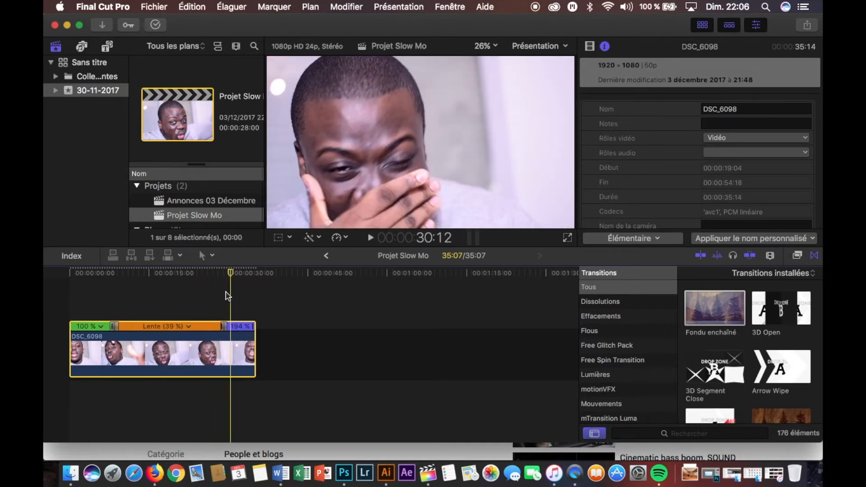
Step: Speed up the clip's last segment to 286 % and play the transition from slow motion into it
mouse_move(254, 325)
mouse_down()
mouse_move(283, 327)
mouse_move(244, 326)
mouse_up()
click(220, 284)
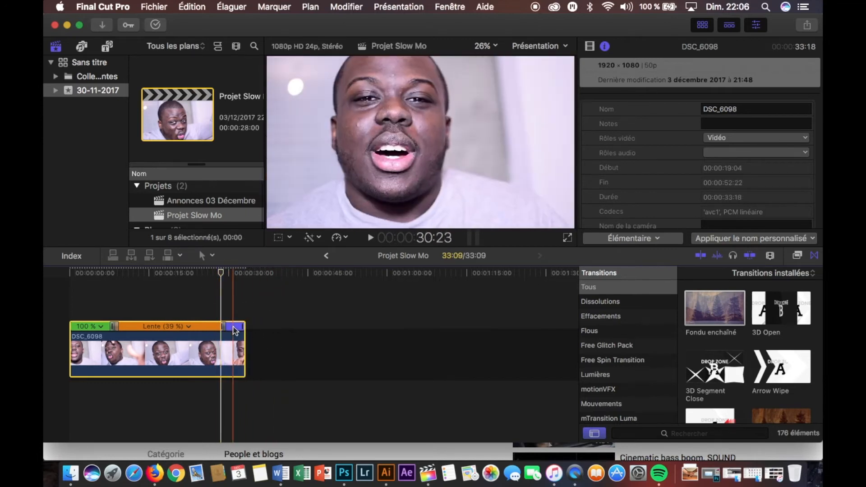
scroll(233, 328, up, 5)
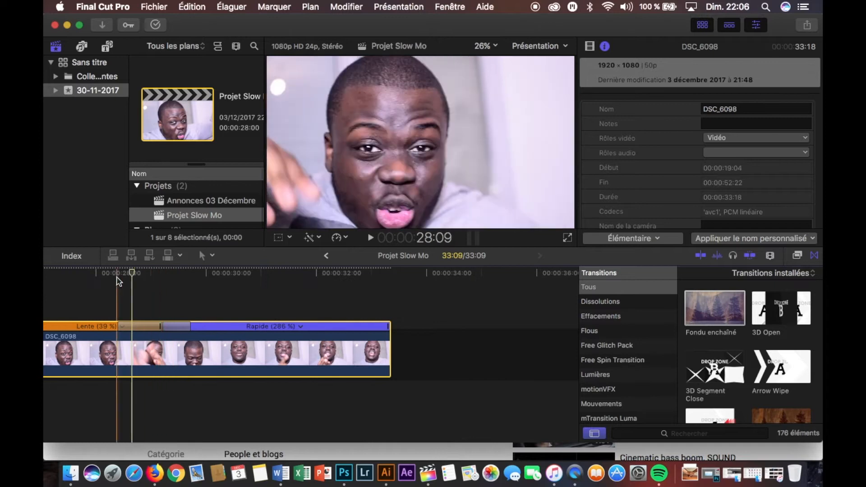
click(117, 278)
key(space)
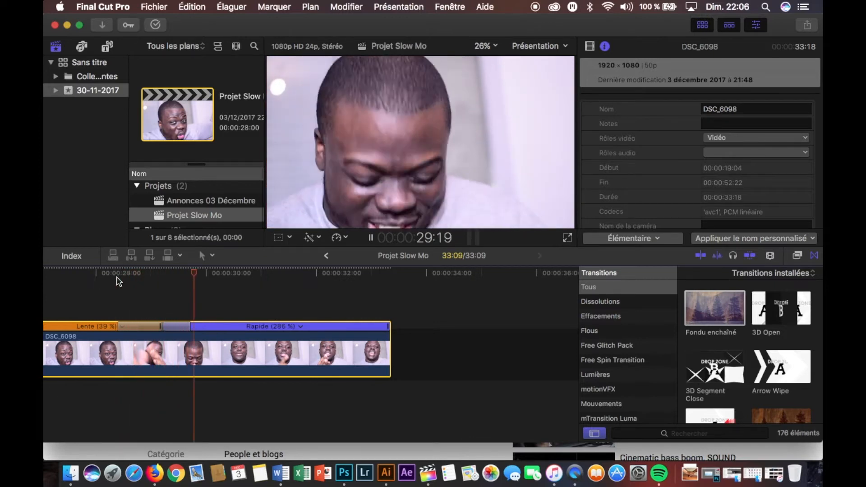
key(space)
Step: Play the clip from its beginning and split the speed of the first normal segment at about 2:19
scroll(118, 281, left, 10)
scroll(118, 281, left, 15)
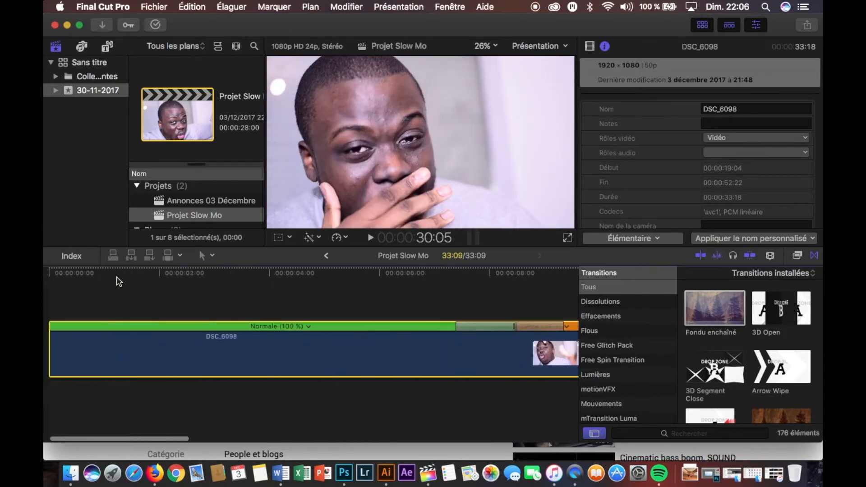
click(121, 279)
scroll(121, 307, down, 1)
click(70, 274)
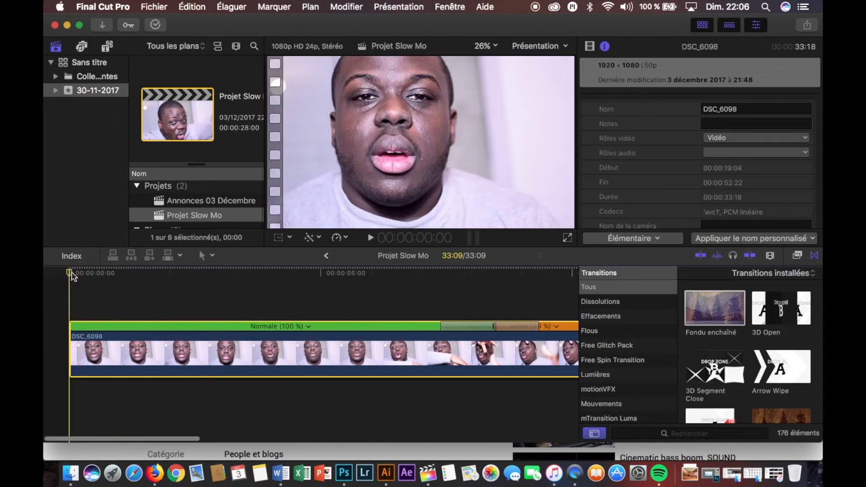
key(space)
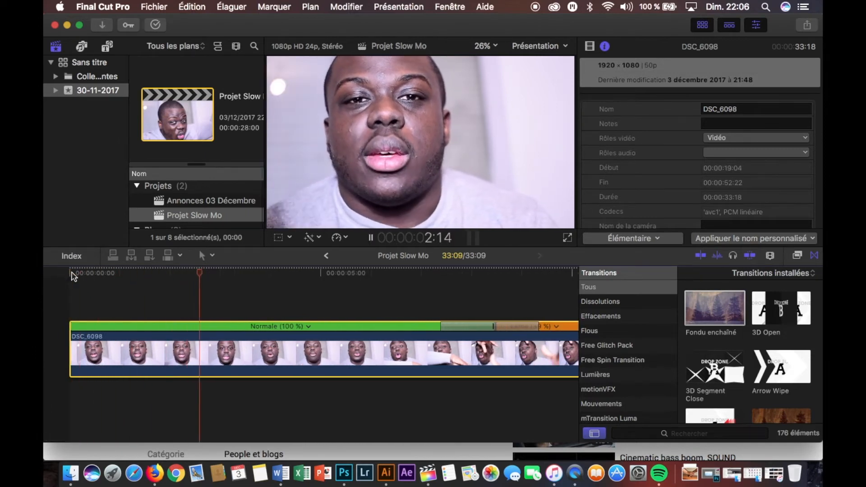
click(179, 273)
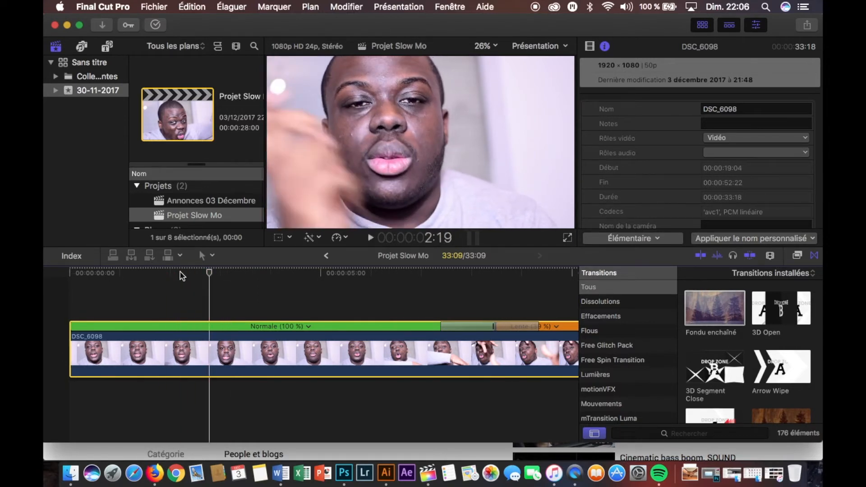
key(shift+b)
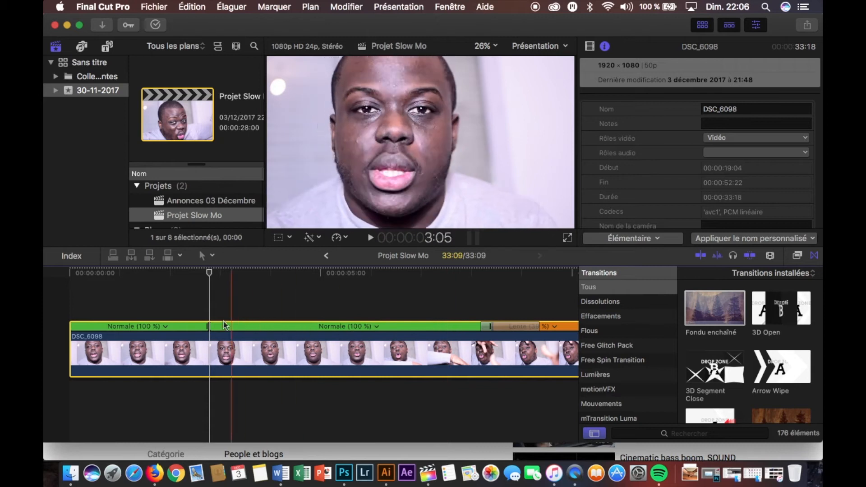
Step: Set a custom speed rate of 50 % on the normal-speed segment after the 2:19 split
click(348, 326)
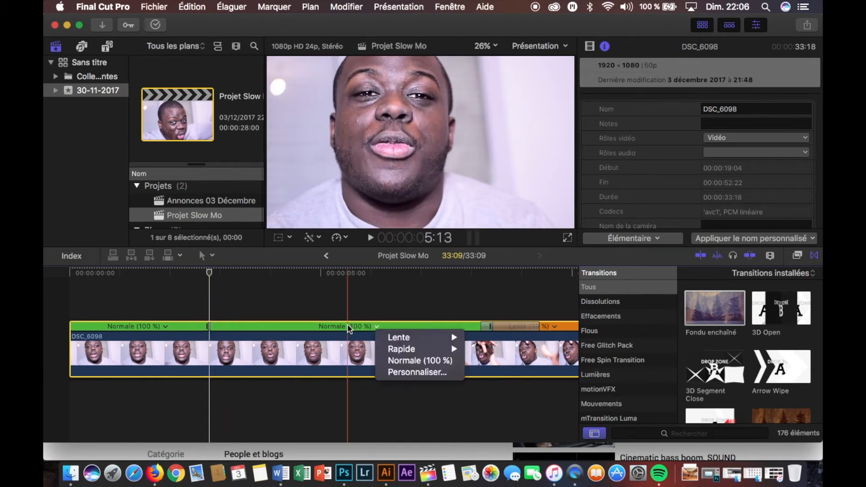
click(432, 372)
click(402, 260)
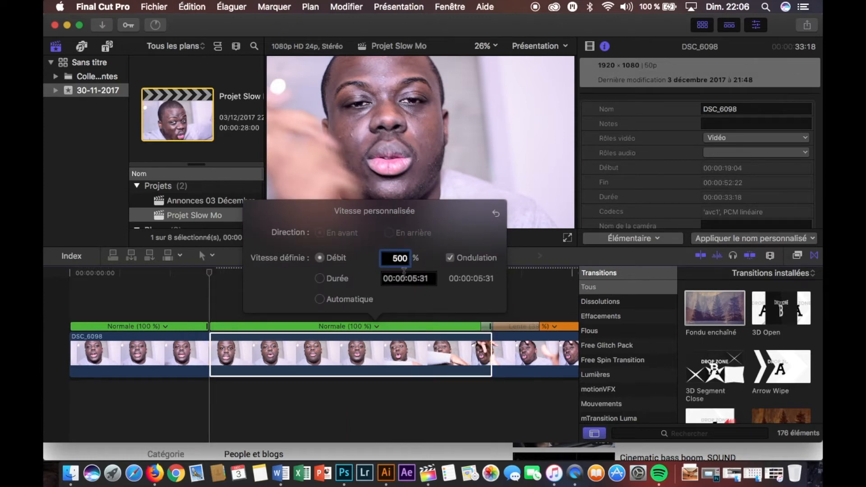
key(Return)
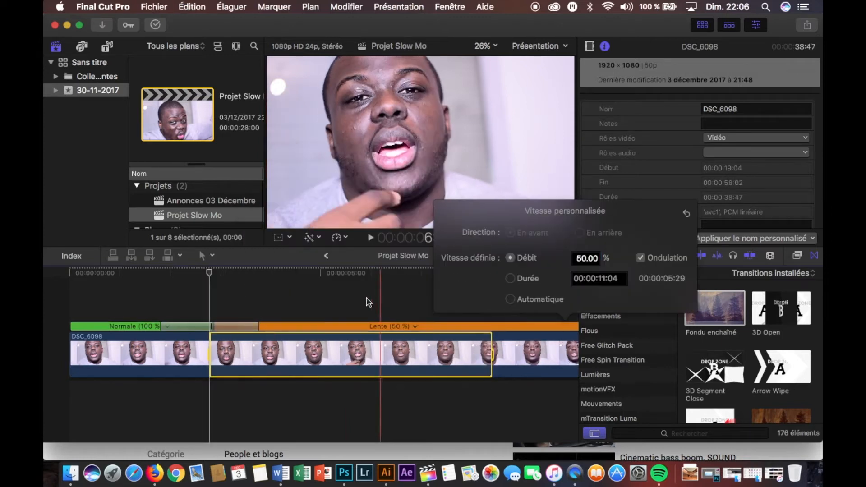
Step: Play back the transition into the 50 % segment and on into the 39 % segment
click(186, 282)
key(space)
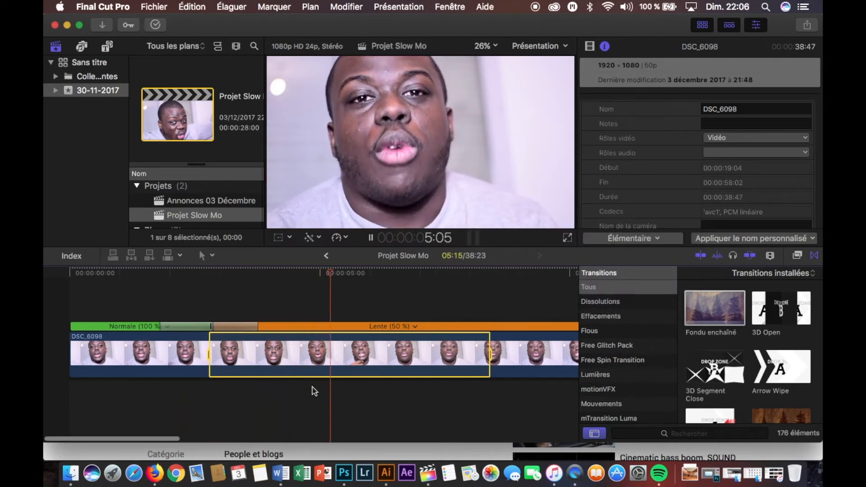
scroll(313, 389, down, 5)
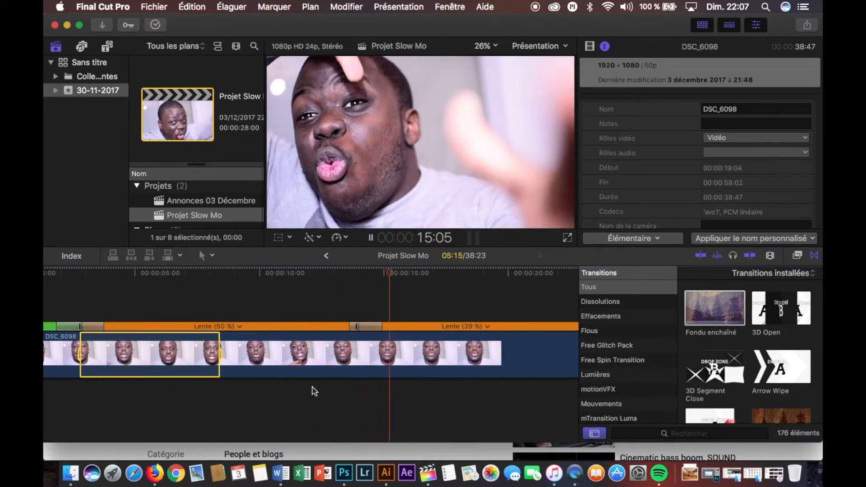
key(space)
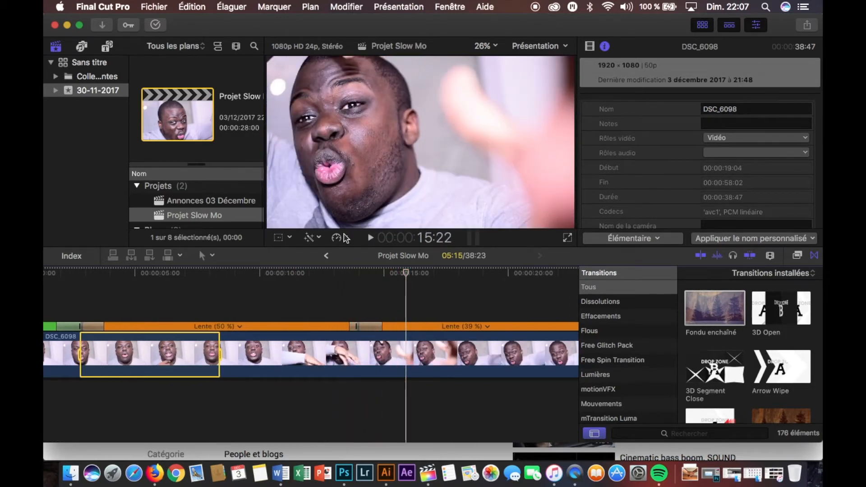
Step: Set the retimed clip's video quality to Flux optique (optical flow)
click(343, 298)
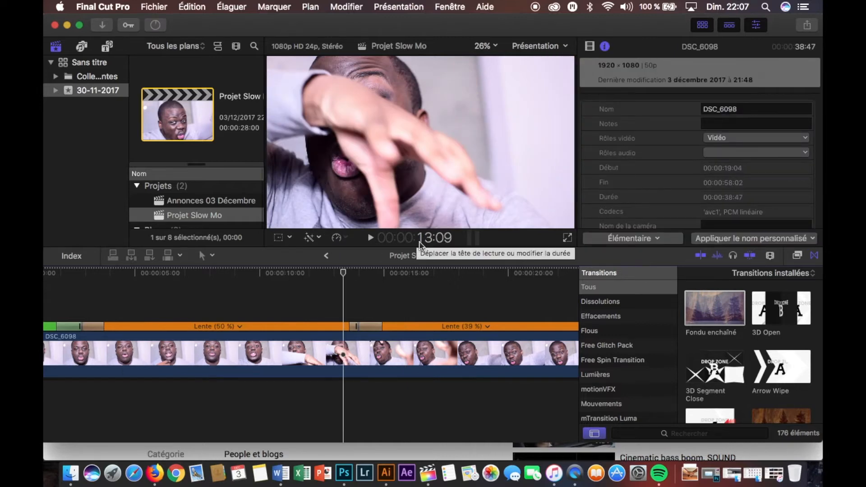
click(339, 238)
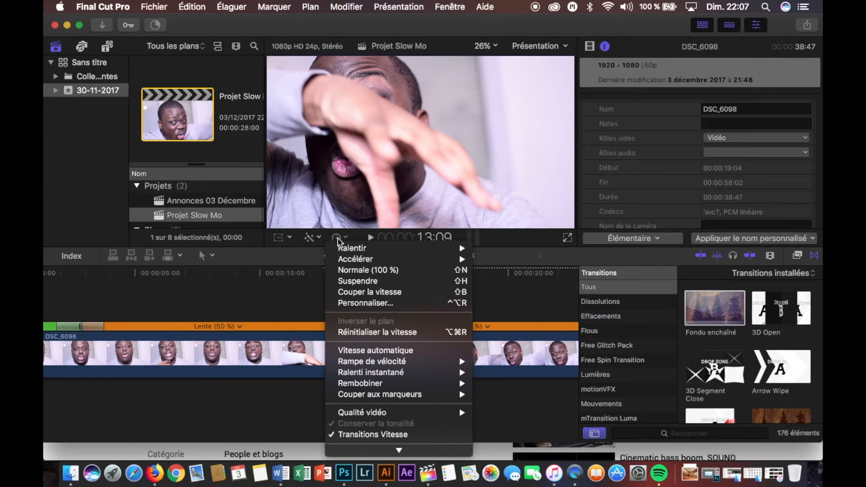
mouse_move(446, 413)
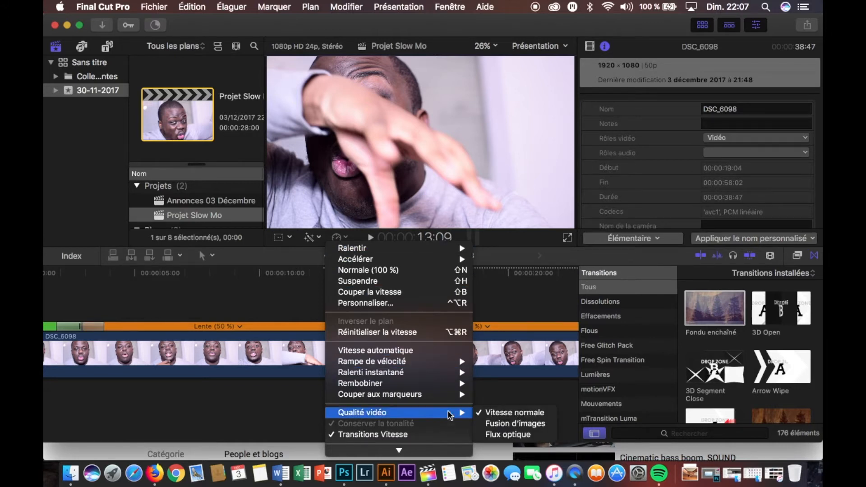
click(500, 434)
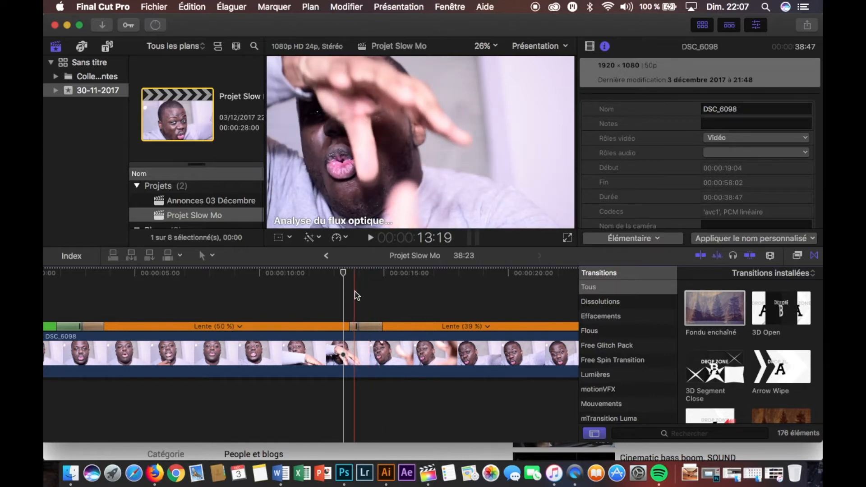
Step: Go frame by frame through the transition from the 50 % segment into the 39 % segment to examine the motion
click(355, 294)
key(Right)
key(Right)
key(Right)
key(Right)
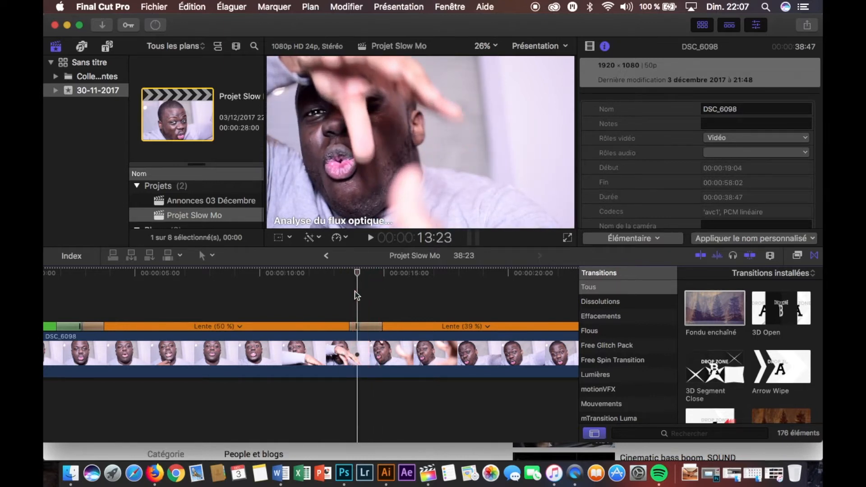
key(Right)
key(Right)
key(Right)
key(Right)
key(Right)
key(Right)
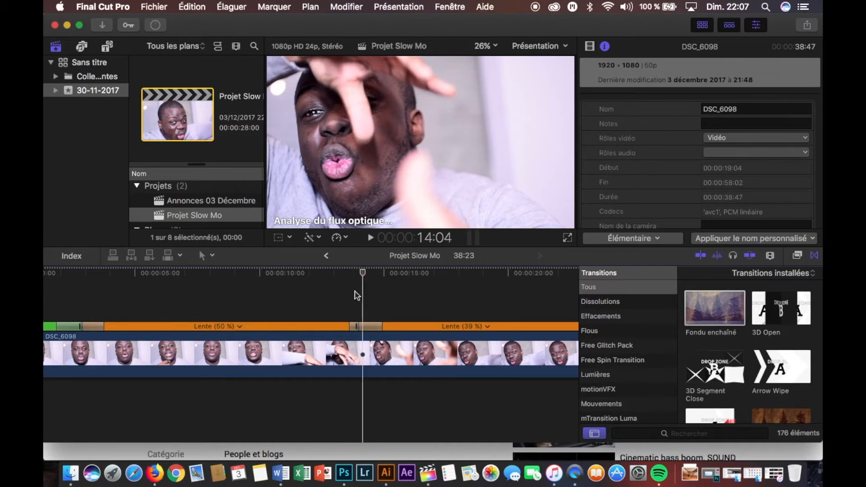
key(Right)
key(Right)
key(Right)
key(Right)
key(Right)
key(Right)
key(Right)
key(Right)
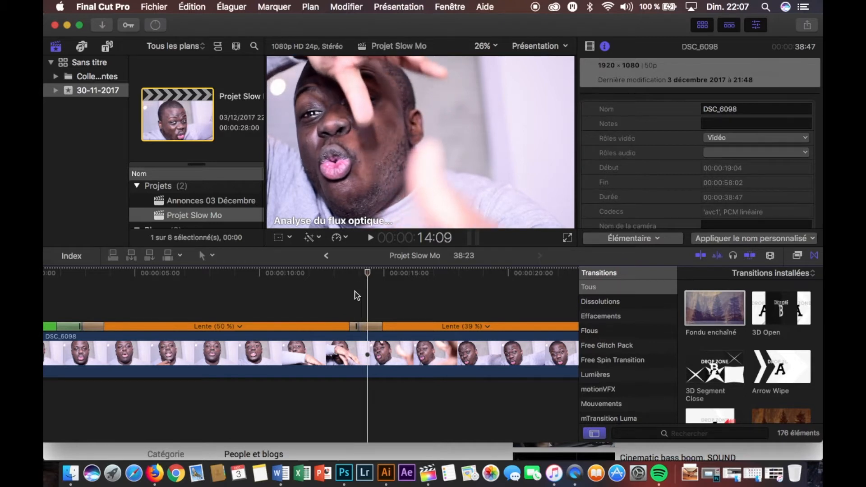
key(Right)
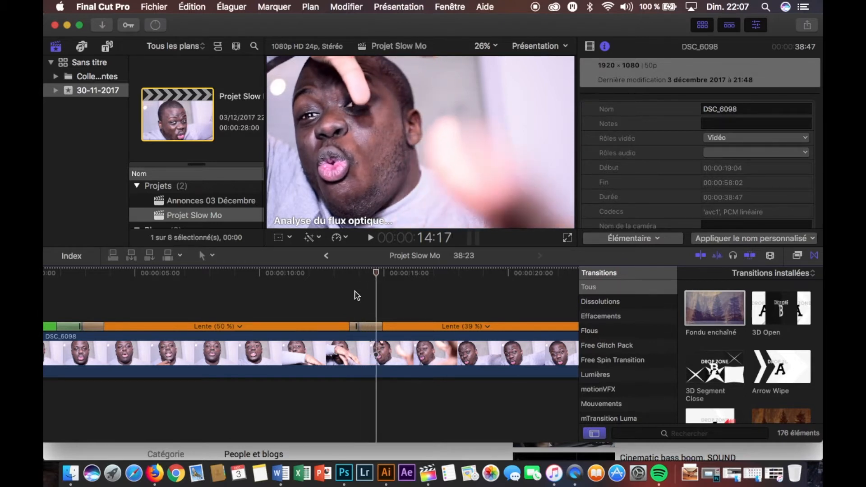
key(Right)
key(Right)
key(Right)
key(Right)
key(Right)
key(Right)
key(Right)
key(Right)
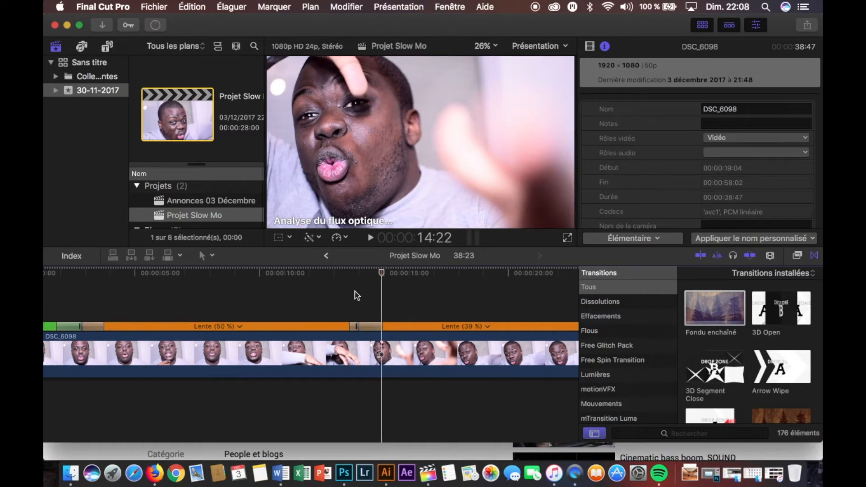
key(Right)
key(Right)
key(Right)
key(Right)
key(Right)
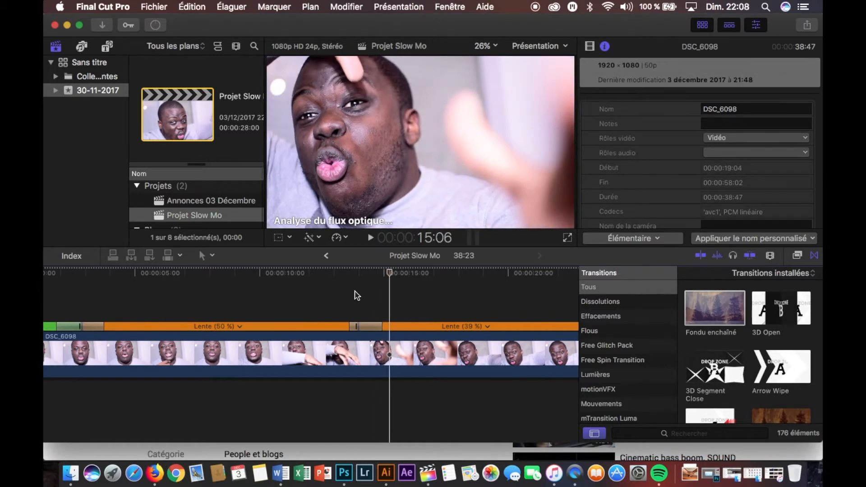
scroll(355, 295, left, 3)
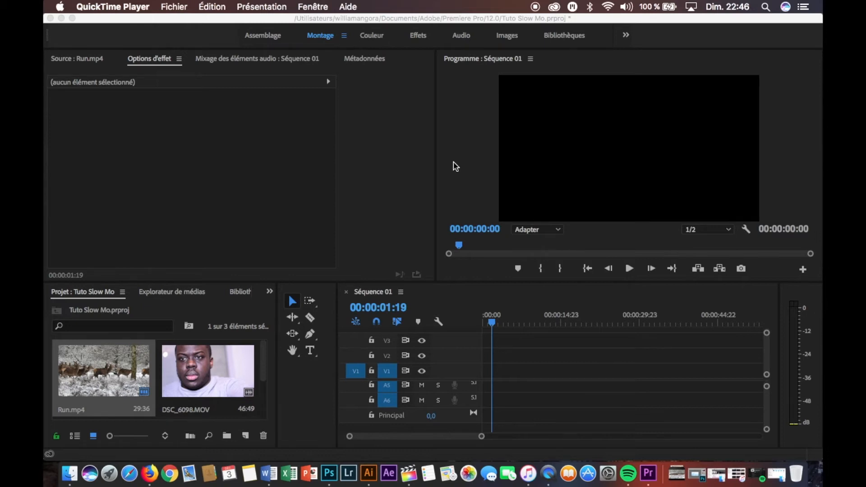
Step: Switch to Premiere Pro and place DSC_6098.MOV at the start of video track V1, keeping the existing sequence settings
click(188, 31)
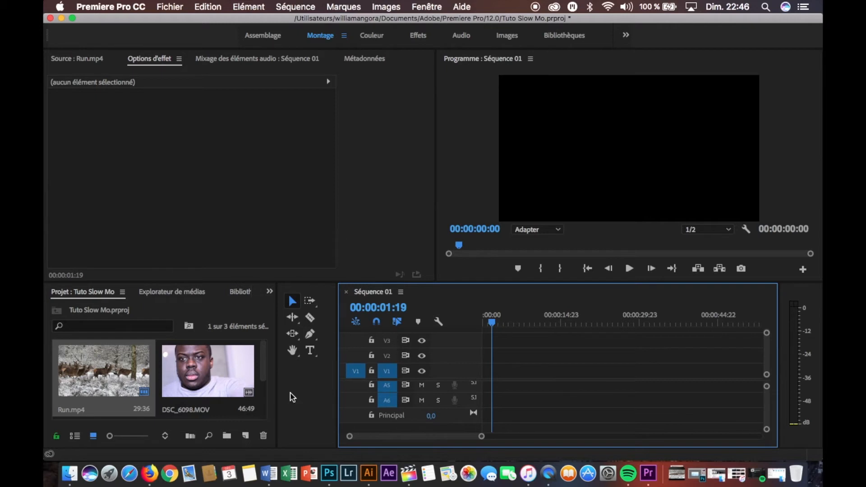
drag(206, 381, 488, 377)
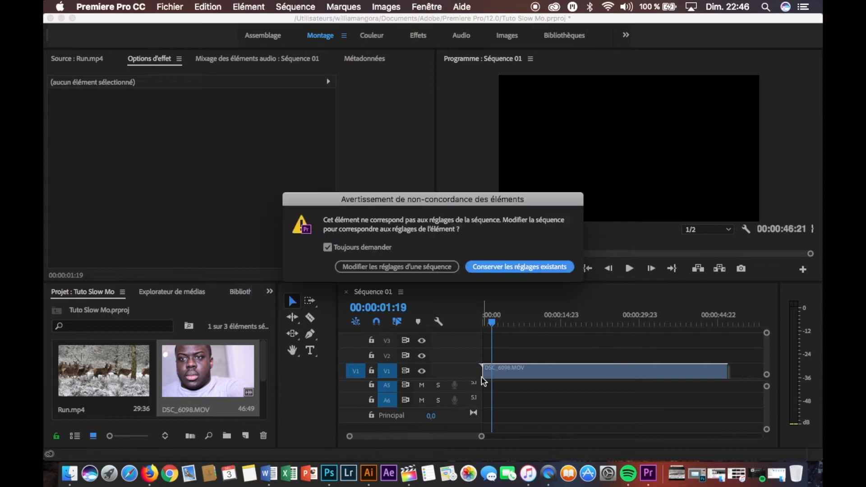
click(494, 269)
Step: Play the sequence from its beginning and cut the clip at 00:00:05:03
drag(488, 312, 469, 323)
key(space)
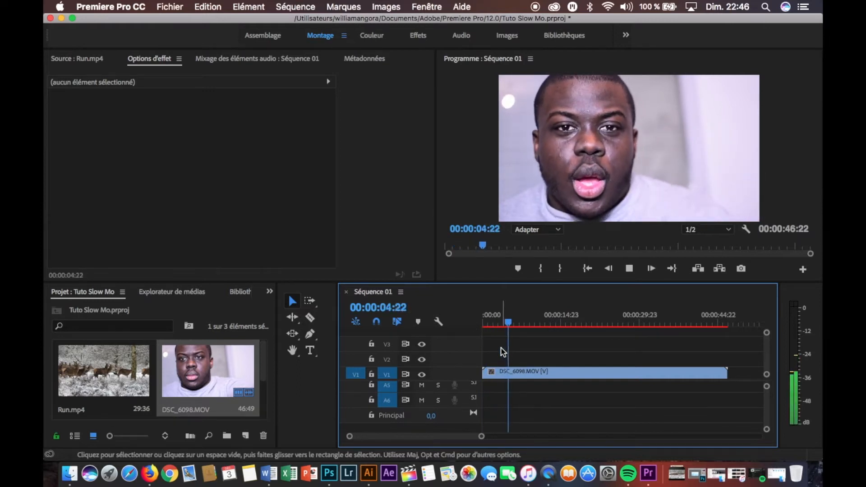
key(space)
scroll(518, 361, up, 3)
scroll(518, 361, left, 2)
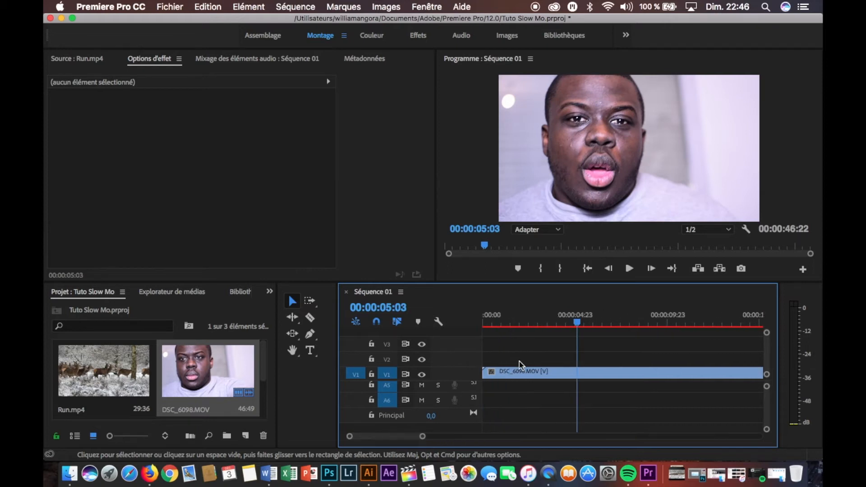
key(c)
click(576, 373)
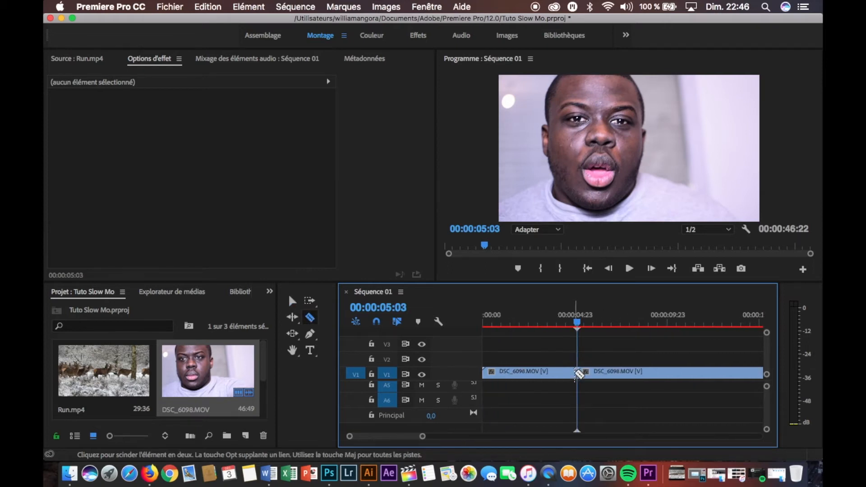
Step: Delete the part before the cut and move the remaining clip to the start of the sequence
key(v)
click(545, 373)
key(Delete)
drag(614, 371, 519, 371)
click(554, 334)
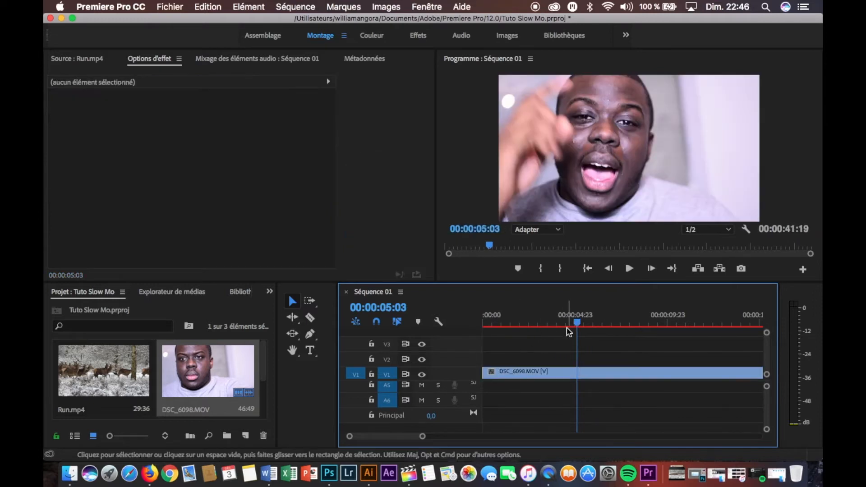
Step: Play the trimmed clip to find the hand gesture and add sequence markers at 00:00:08:04 and 00:00:08:11
key(space)
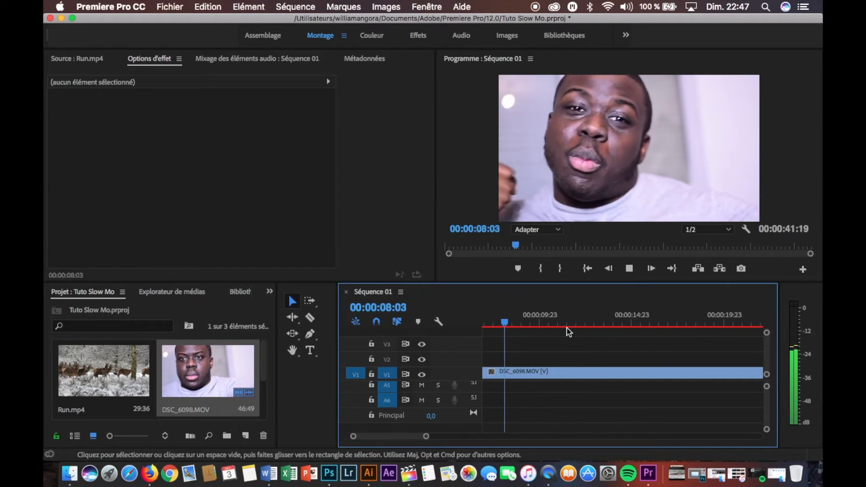
key(space)
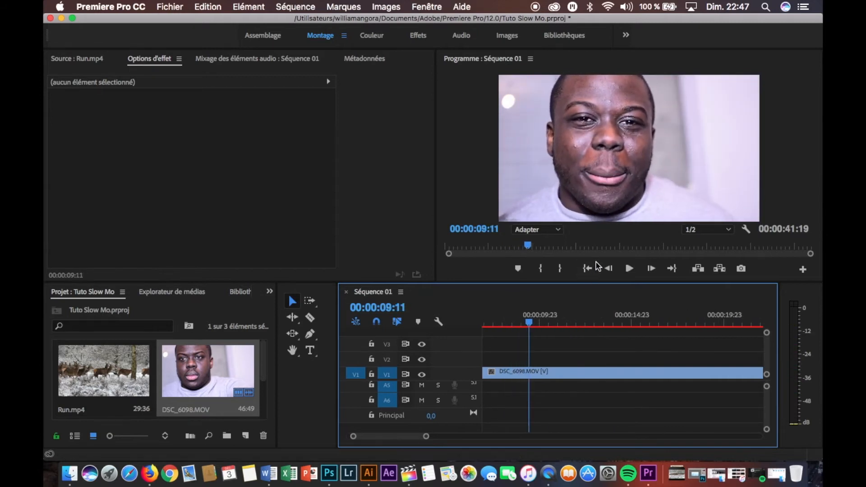
scroll(548, 305, left, 3)
click(532, 325)
key(space)
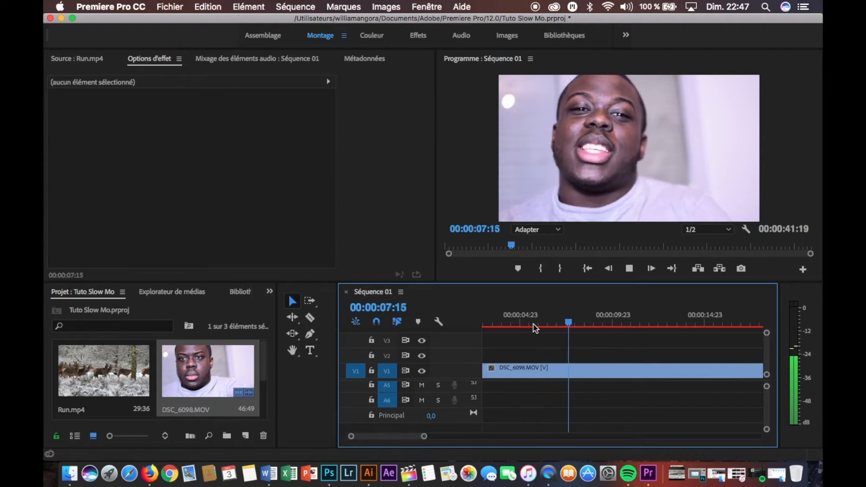
key(space)
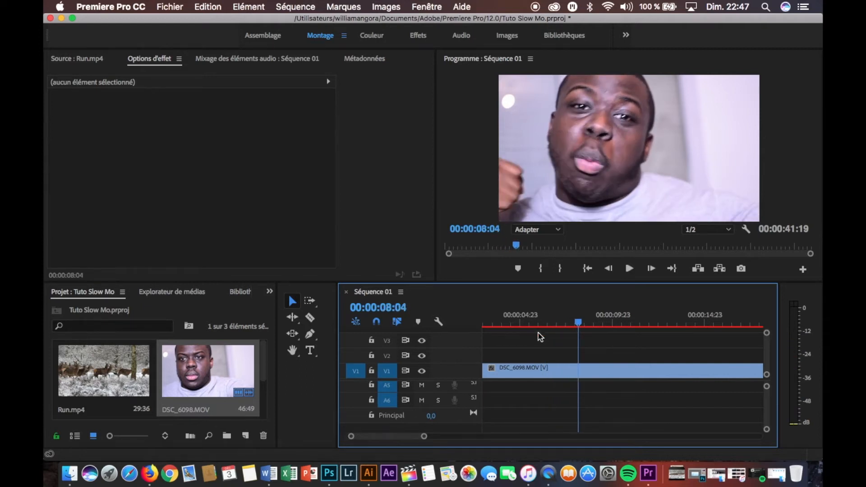
click(578, 326)
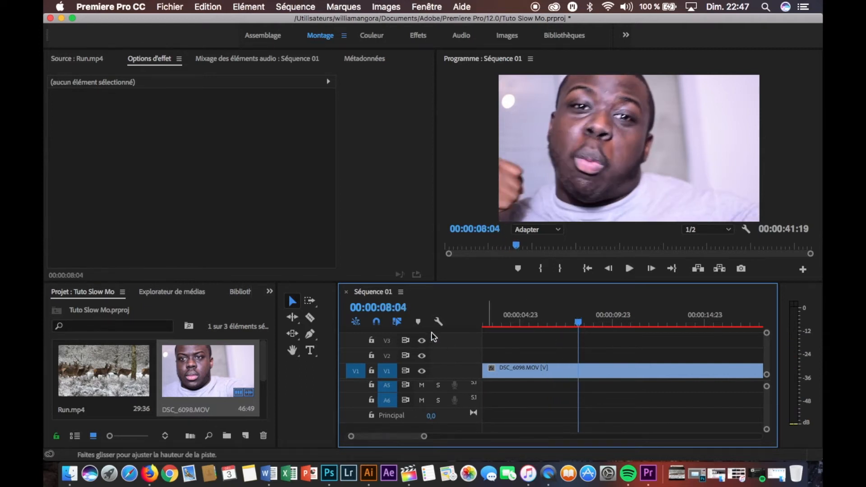
click(418, 321)
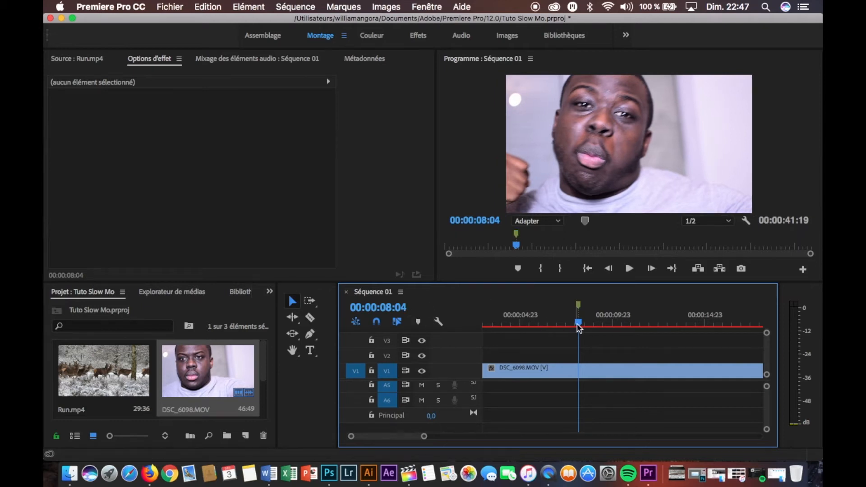
drag(577, 324, 583, 327)
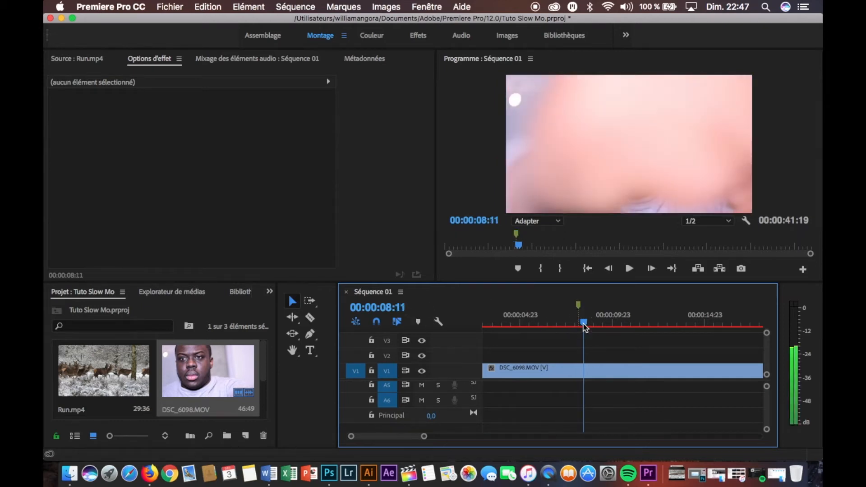
click(418, 322)
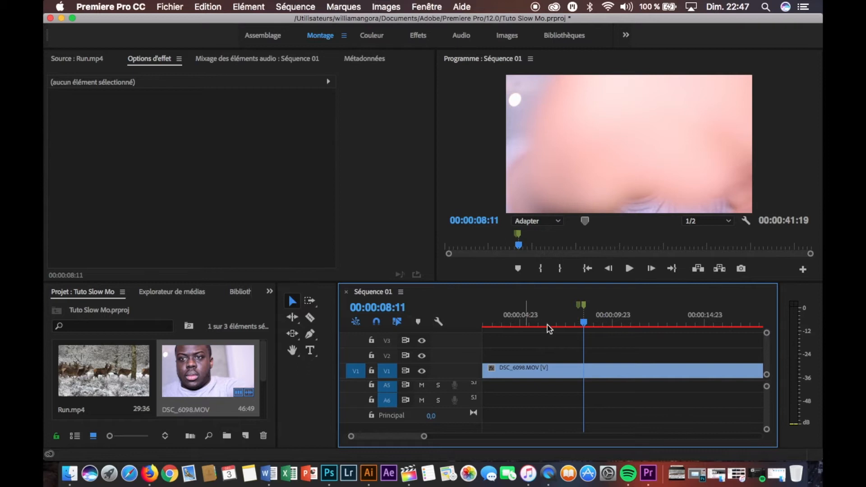
Step: Select the DSC_6098.MOV clip in the timeline and increase the height of video track V1
scroll(562, 340, up, 5)
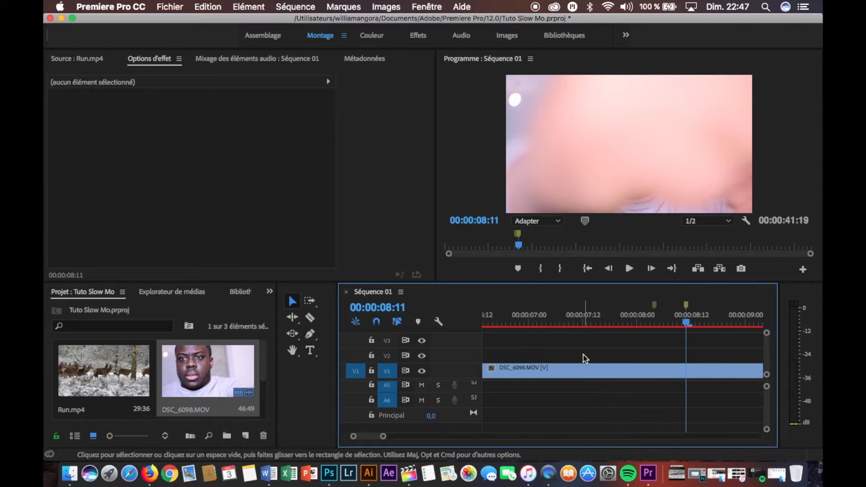
scroll(582, 359, down, 3)
scroll(585, 359, up, 1)
click(573, 367)
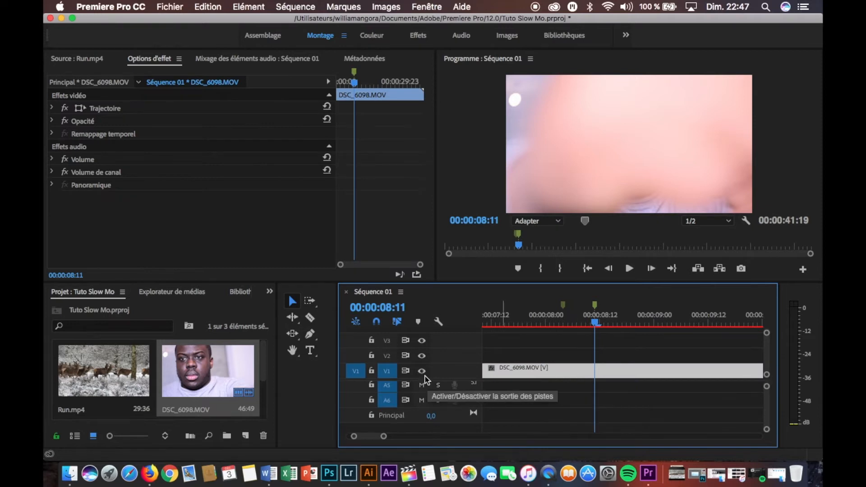
drag(426, 379, 431, 406)
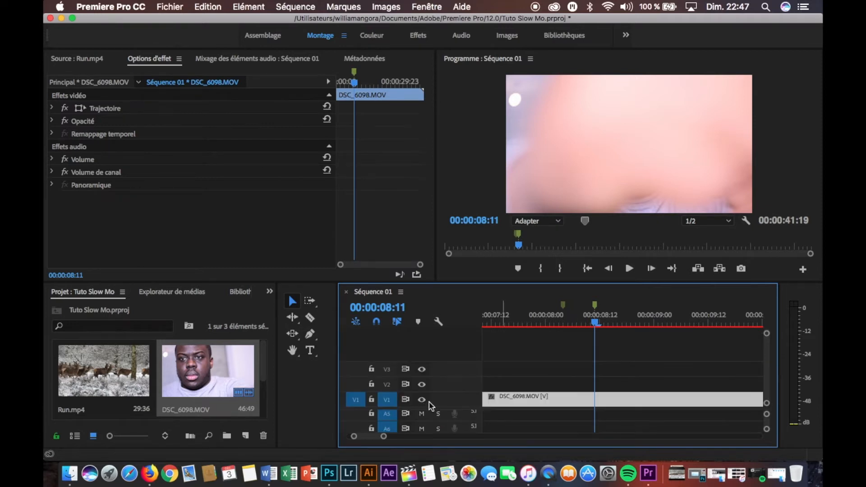
scroll(431, 378, left, 1)
drag(431, 362, 435, 326)
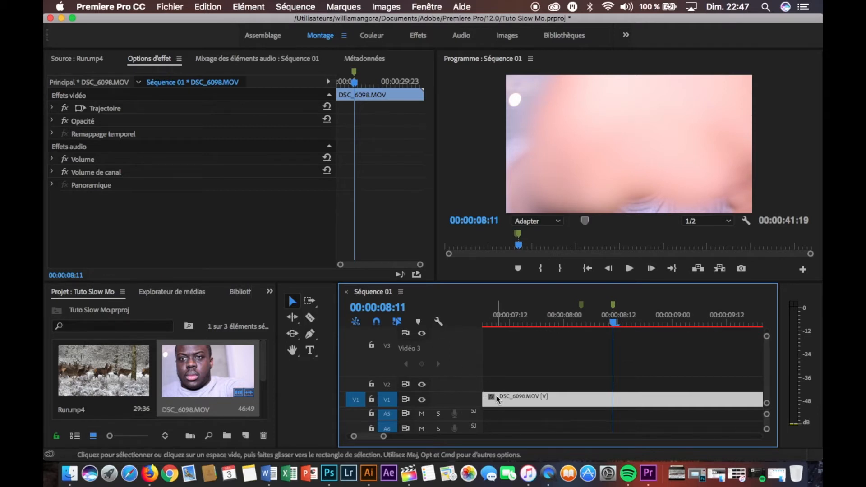
scroll(455, 391, up, 3)
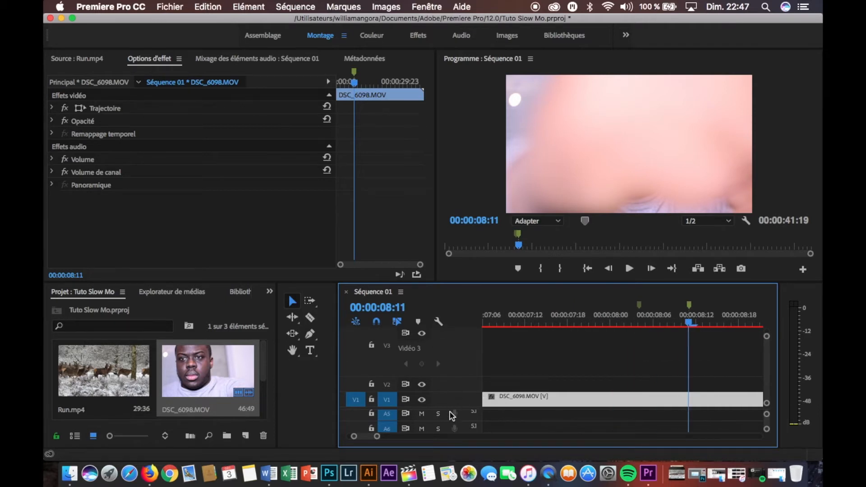
click(442, 403)
drag(441, 378, 442, 353)
scroll(509, 383, right, 3)
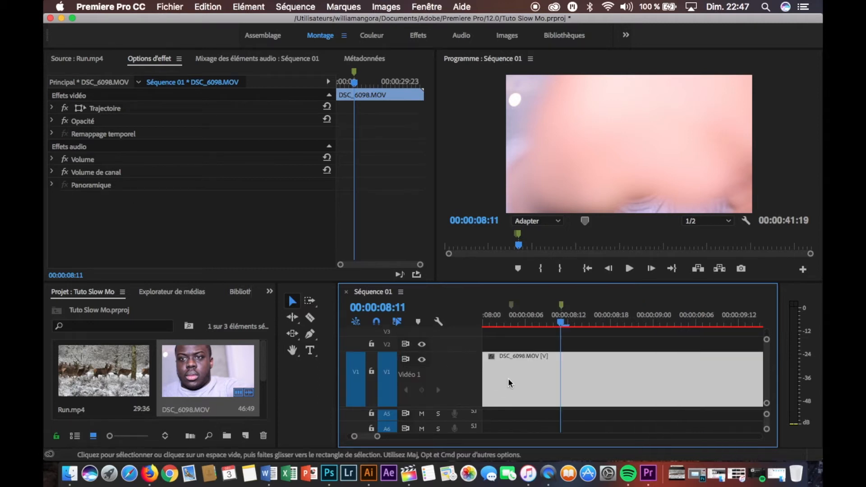
Step: Show the Vitesse (speed) keyframes of the time remapping effect (Remappage temporel) on the V1 clip
scroll(510, 383, right, 1)
right_click(510, 383)
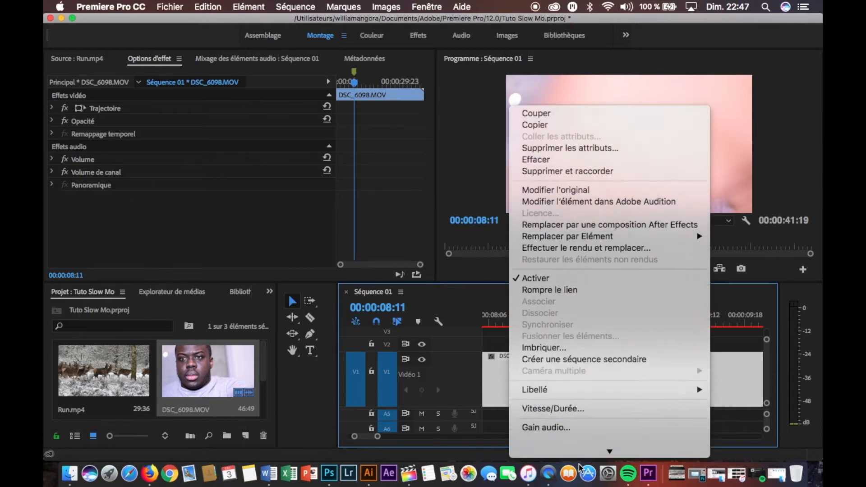
mouse_move(585, 457)
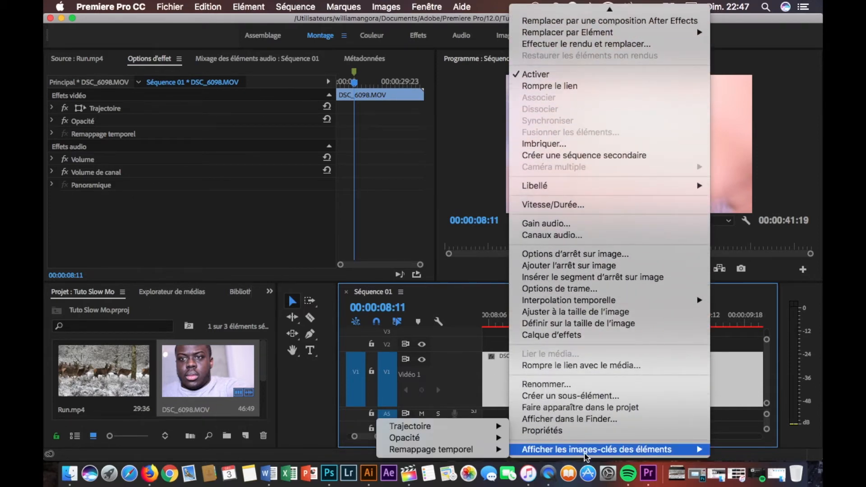
mouse_move(490, 455)
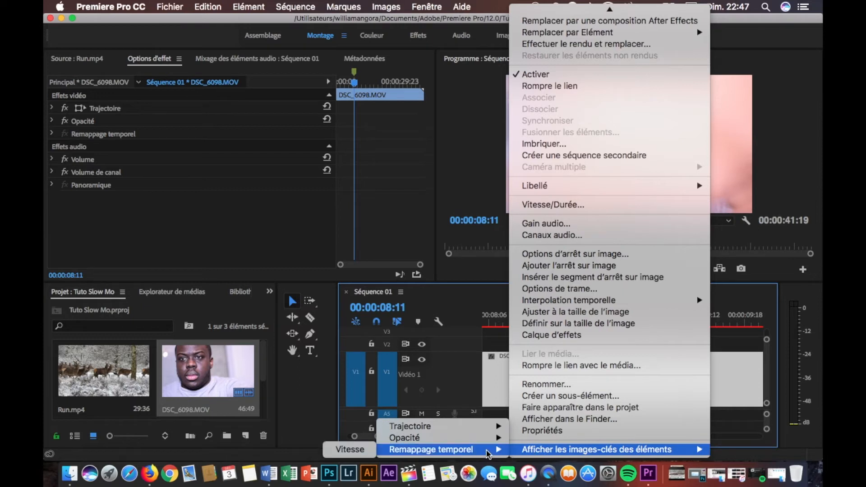
click(366, 450)
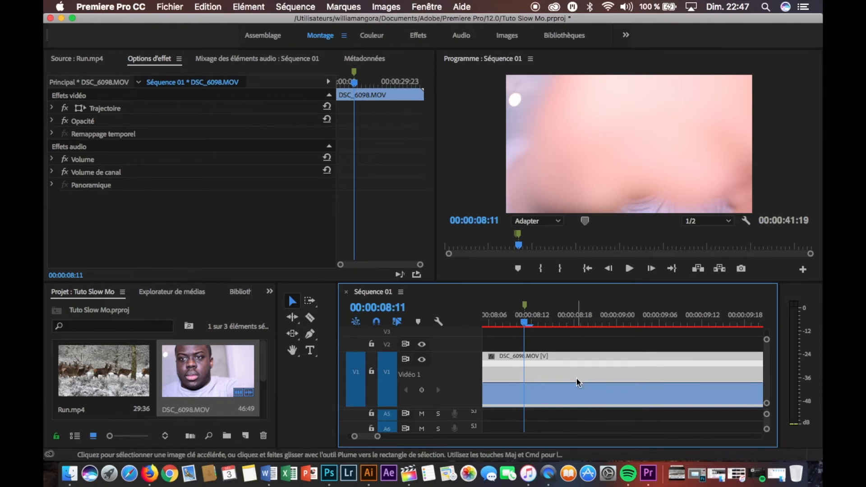
Step: Try slowing the whole DSC_6098.MOV clip by lowering its speed line on V1, without any keyframes
alt+scroll(576, 377, down, 3)
alt+scroll(577, 382, down, 2)
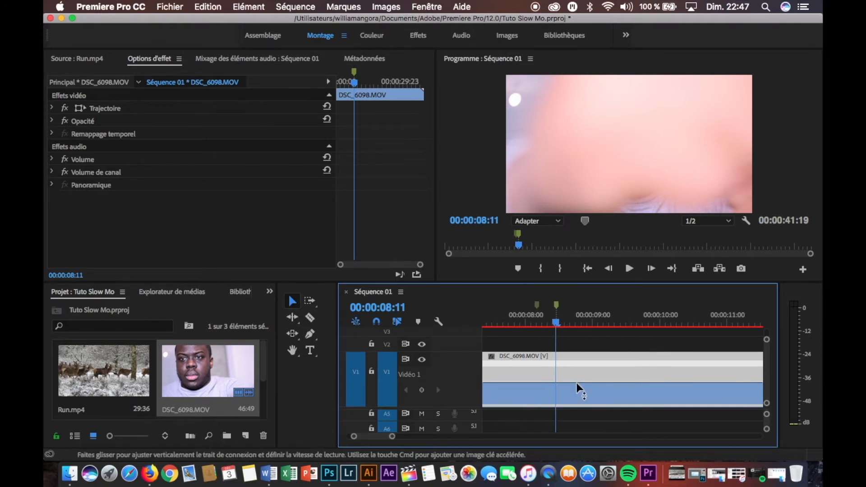
click(537, 380)
drag(535, 381, 536, 392)
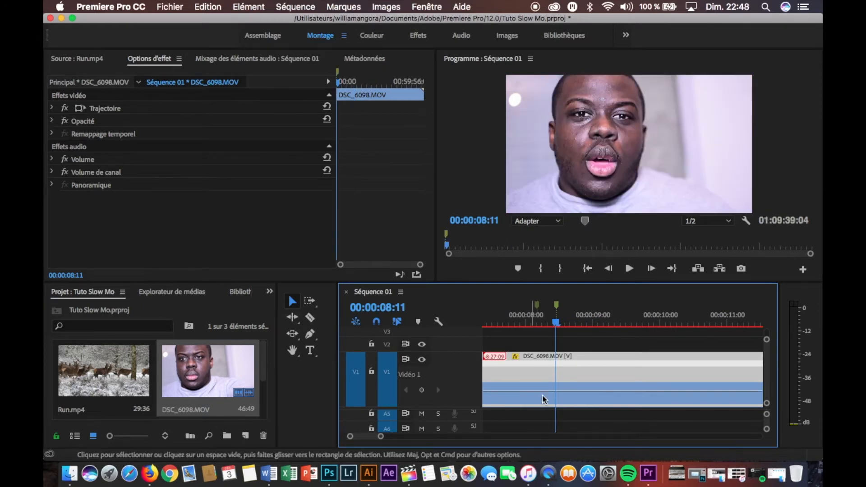
Step: Play the slowed clip from several points around the two sequence markers to check the slow motion
click(585, 320)
key(space)
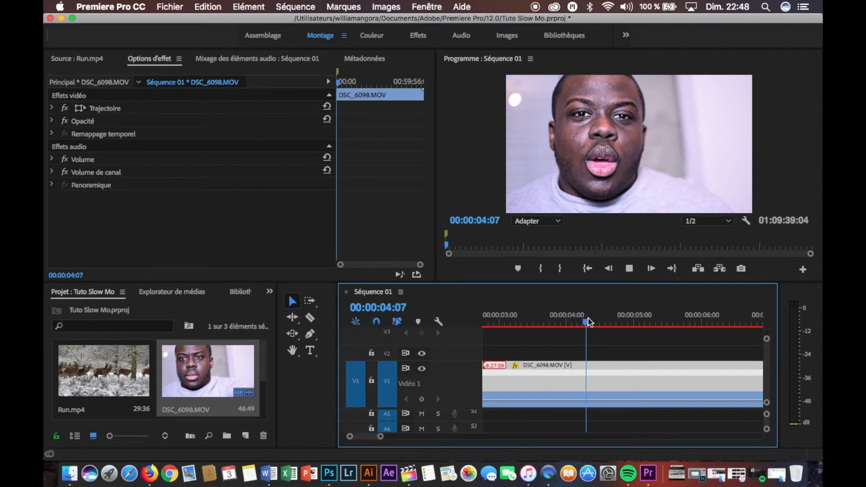
key(space)
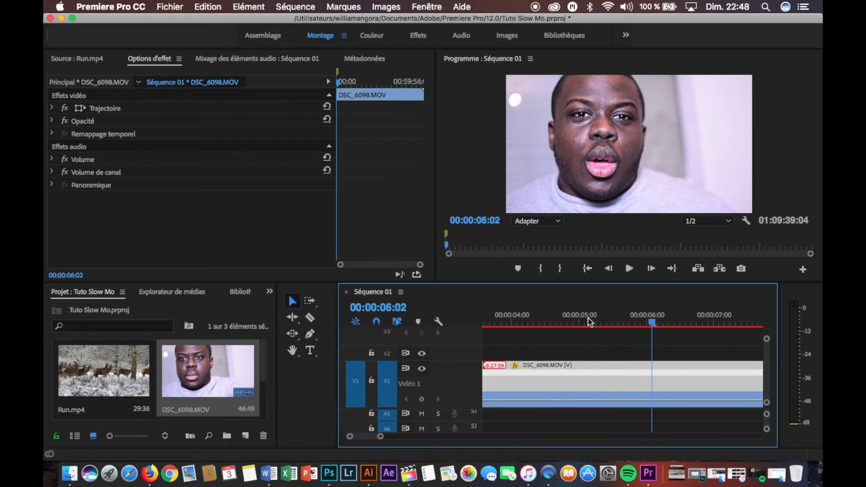
key(space)
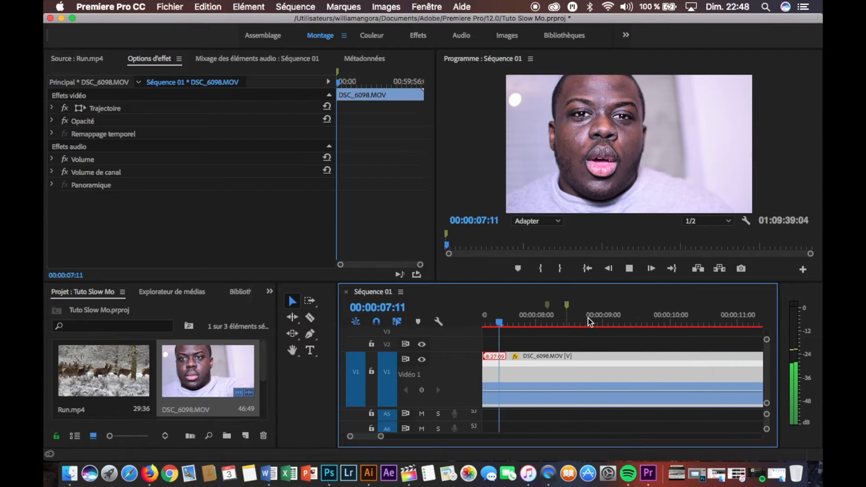
key(space)
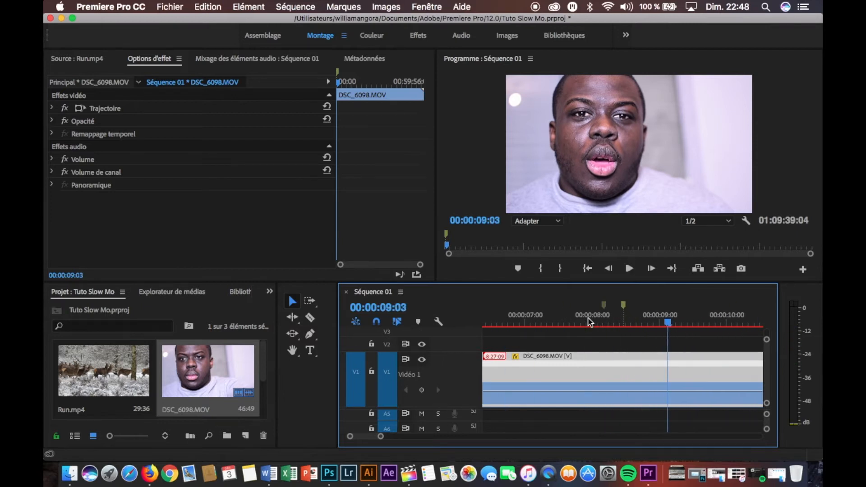
click(669, 135)
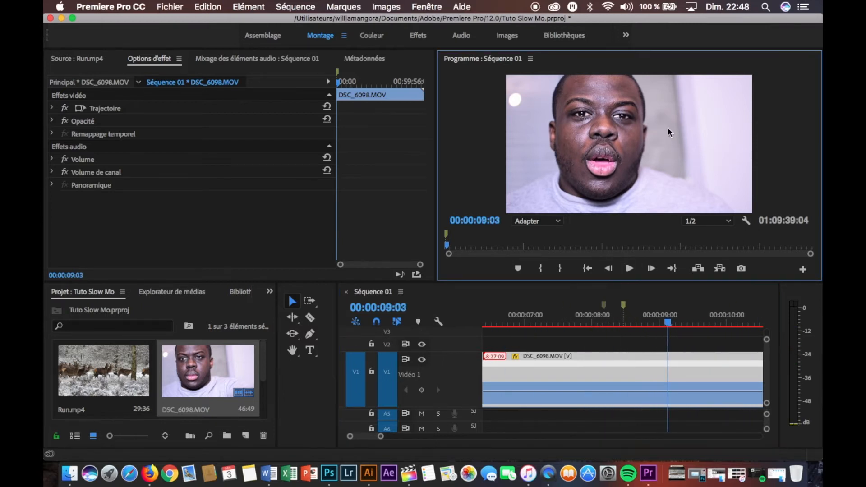
click(572, 308)
click(528, 316)
key(space)
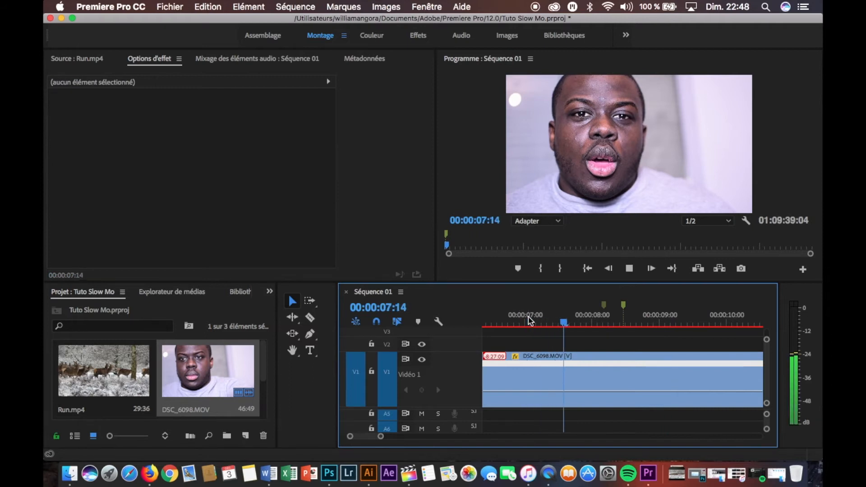
key(space)
Step: Undo the speed change applied to the whole clip
key(minus)
key(minus)
key(minus)
key(minus)
key(minus)
key(minus)
key(minus)
key(minus)
key(super+z)
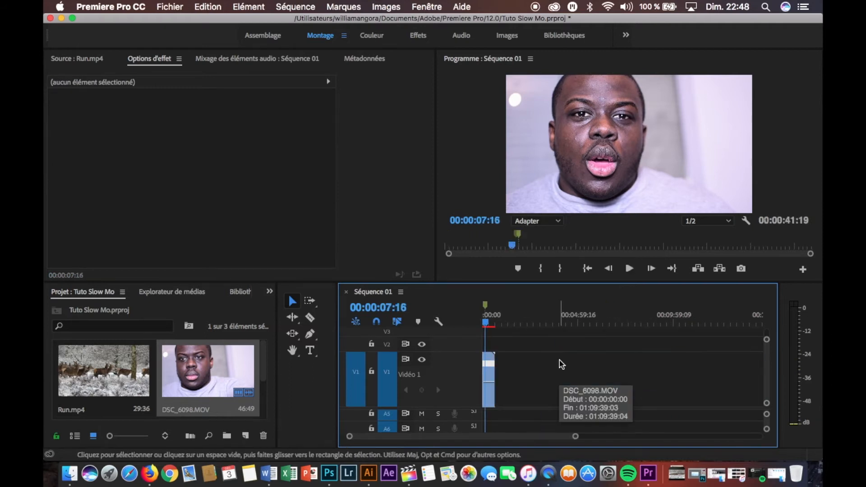
Step: Add a speed keyframe to the V1 clip at the first sequence marker, 00:00:08:04
key(equal)
key(equal)
key(equal)
key(equal)
key(equal)
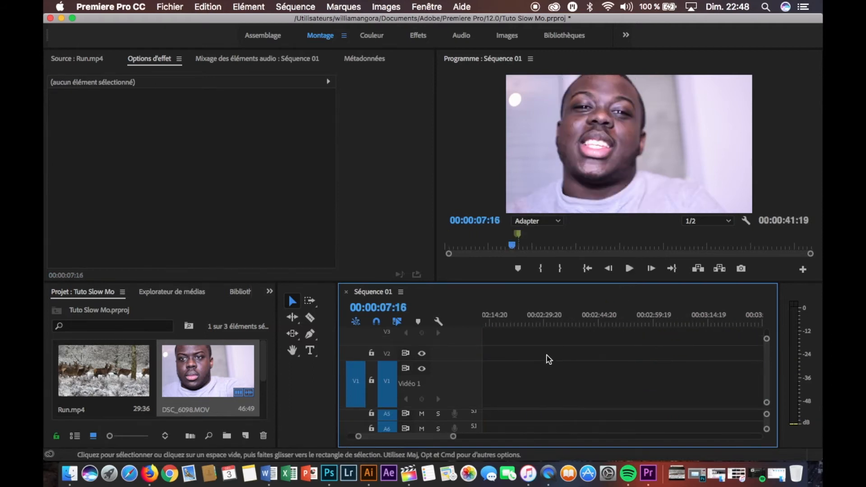
key(equal)
key(equal)
key(equal)
key(equal)
key(equal)
key(equal)
key(equal)
key(equal)
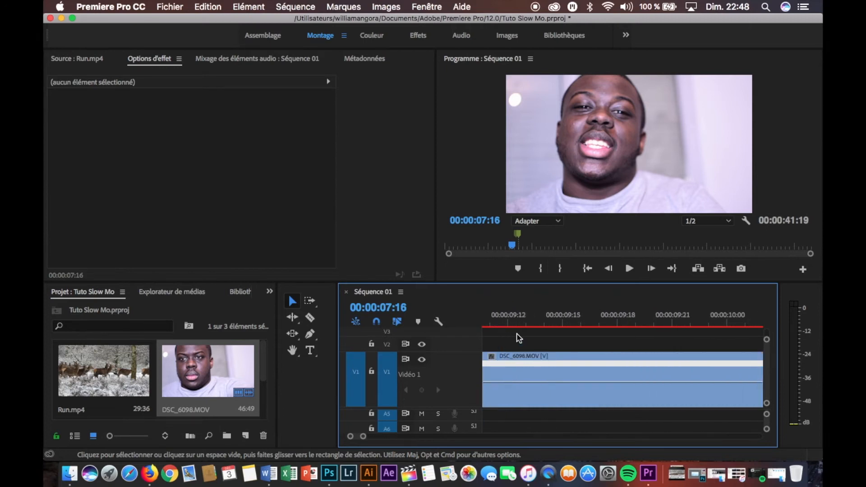
scroll(518, 338, right, 5)
click(508, 323)
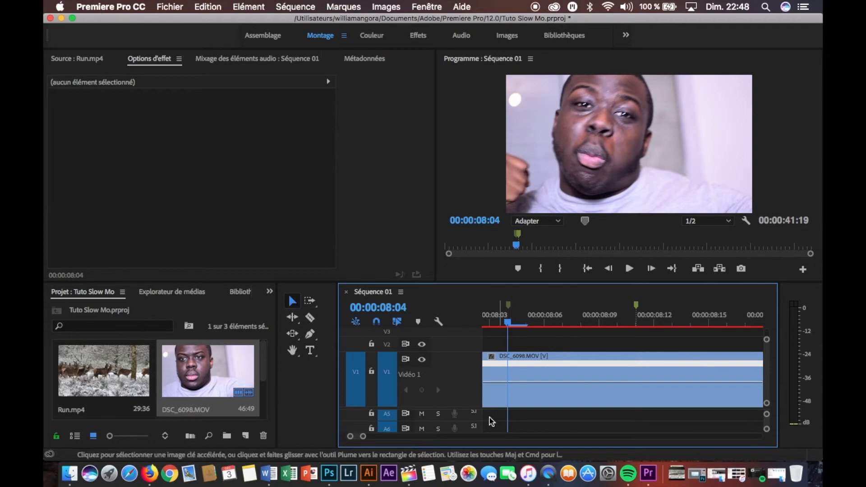
click(508, 377)
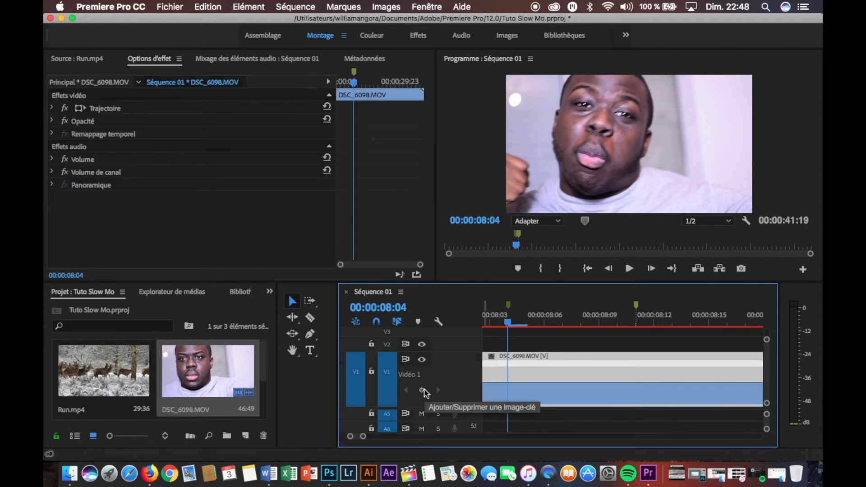
click(422, 391)
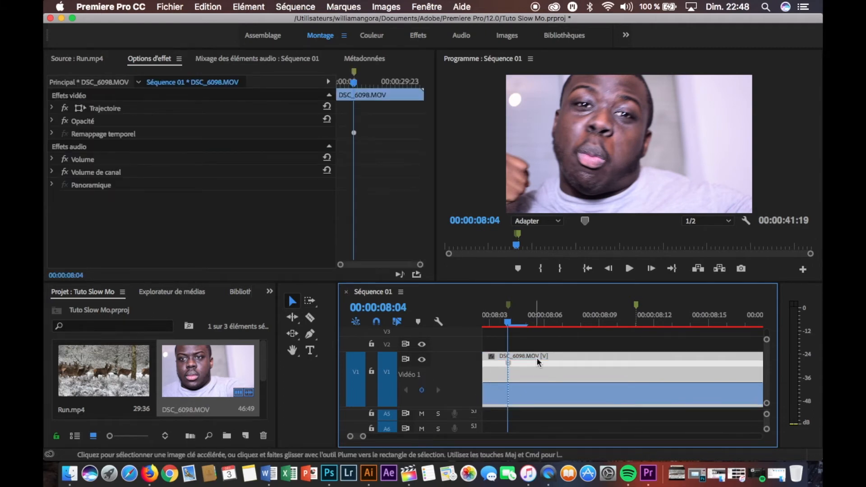
Step: Add a second speed keyframe at 00:00:08:14 and lower the clip's speed line between the two keyframes
click(507, 324)
drag(507, 324, 691, 327)
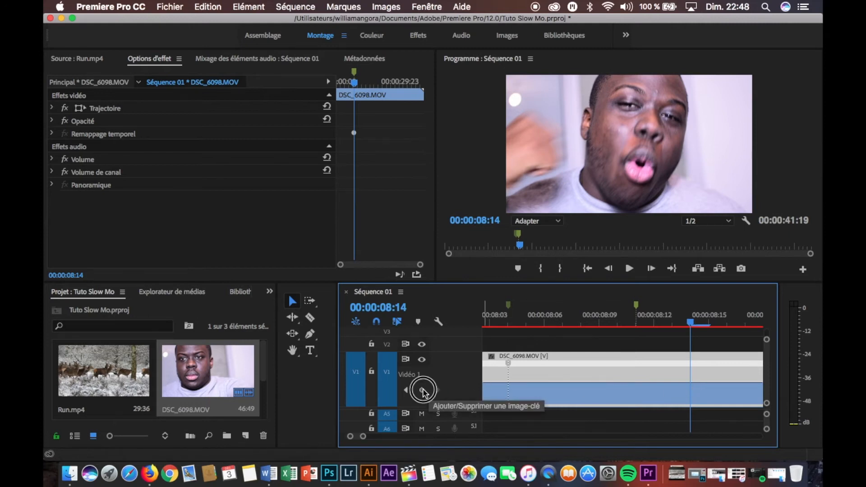
click(421, 389)
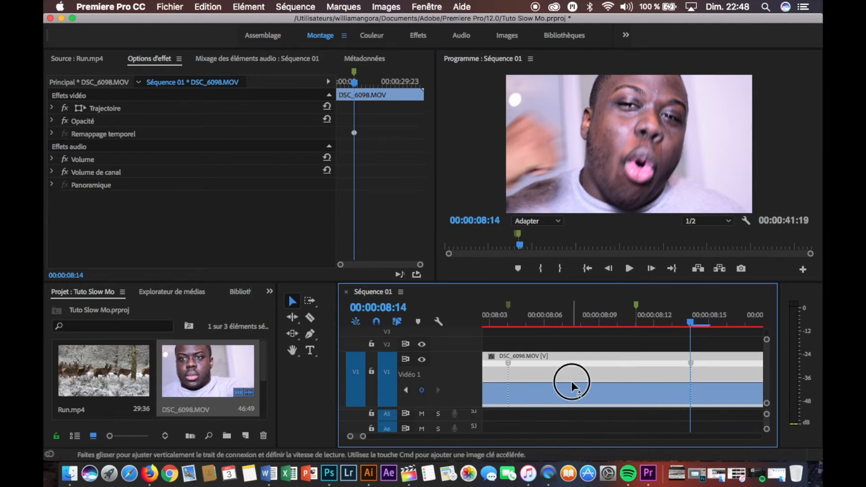
drag(572, 380, 571, 389)
drag(572, 431, 572, 431)
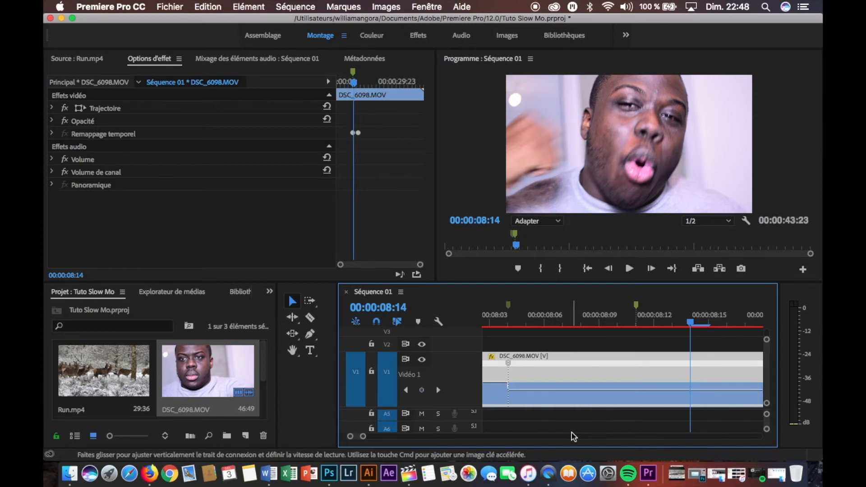
Step: Raise the clip's speed slightly before the first keyframe and after the second keyframe
key(minus)
key(minus)
key(minus)
key(minus)
key(minus)
key(minus)
key(minus)
key(minus)
key(minus)
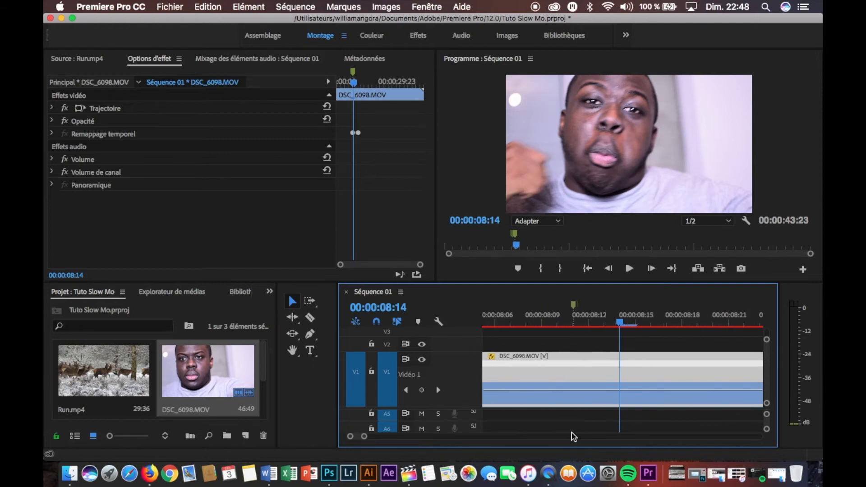
key(minus)
key(minus)
key(minus)
key(minus)
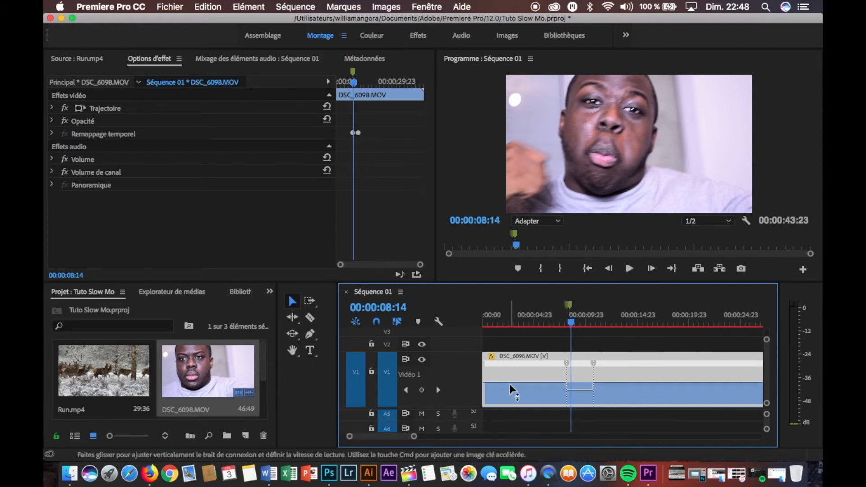
drag(507, 380, 507, 345)
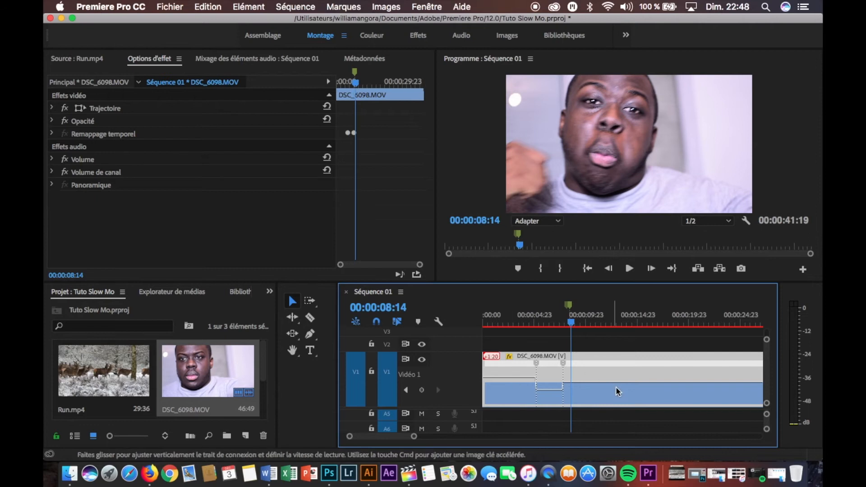
drag(598, 381, 599, 375)
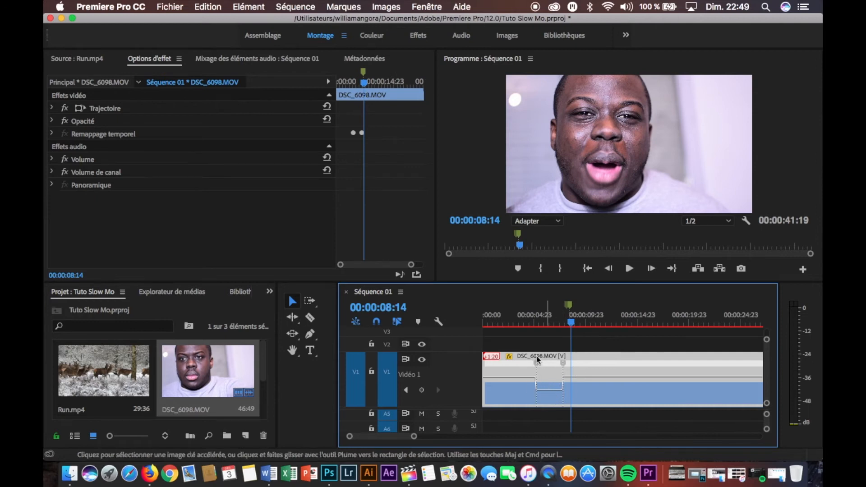
Step: Play the sequence from just before the first speed keyframe to check the slow-motion section
click(524, 324)
key(space)
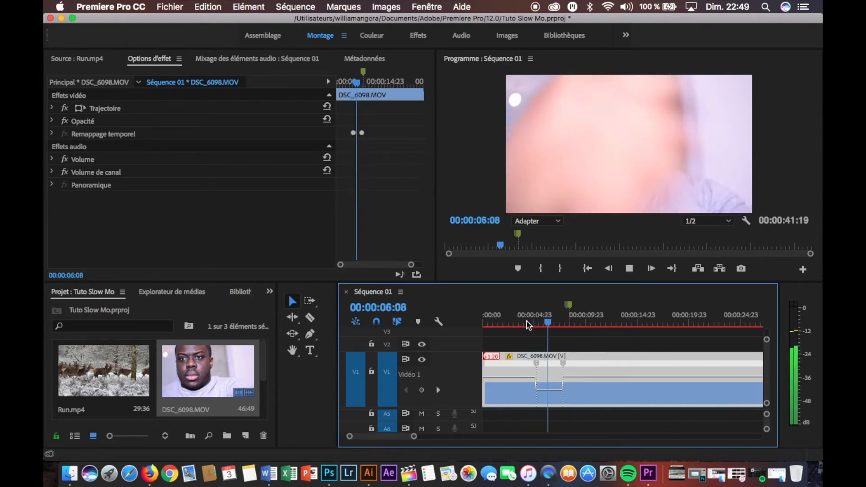
key(space)
Step: Increase the height of video track V1 and replay the section with the speed changes
key(minus)
key(minus)
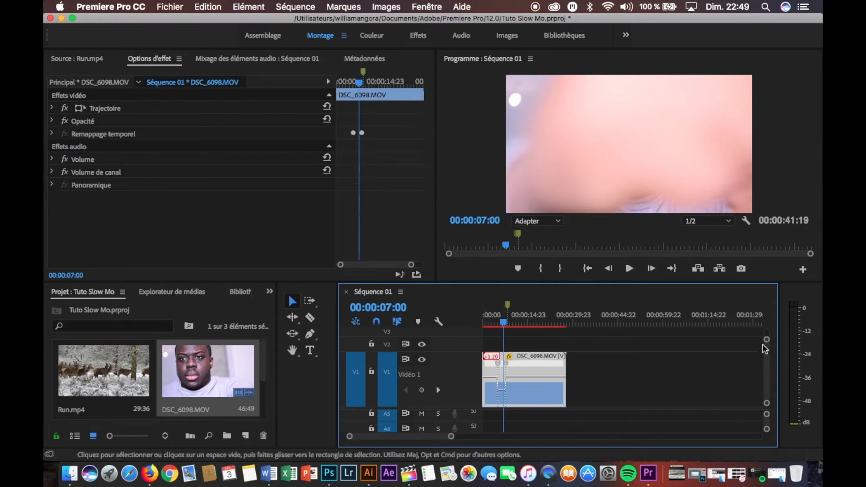
drag(766, 340, 766, 353)
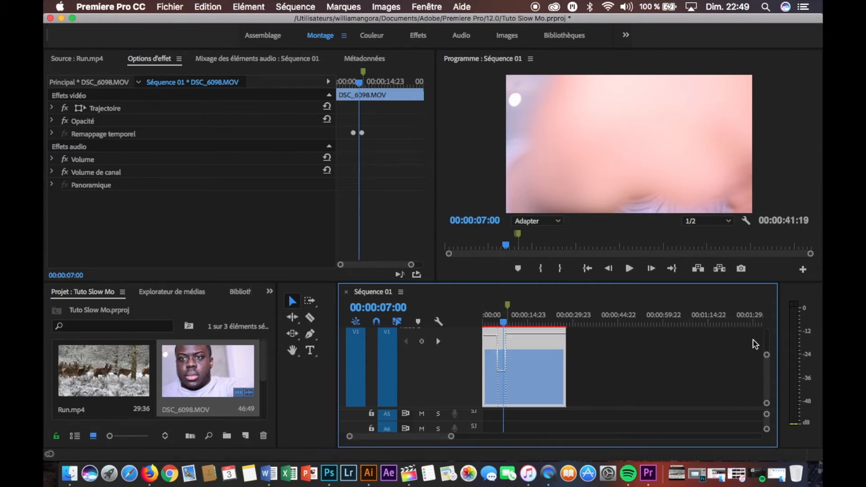
click(493, 323)
key(space)
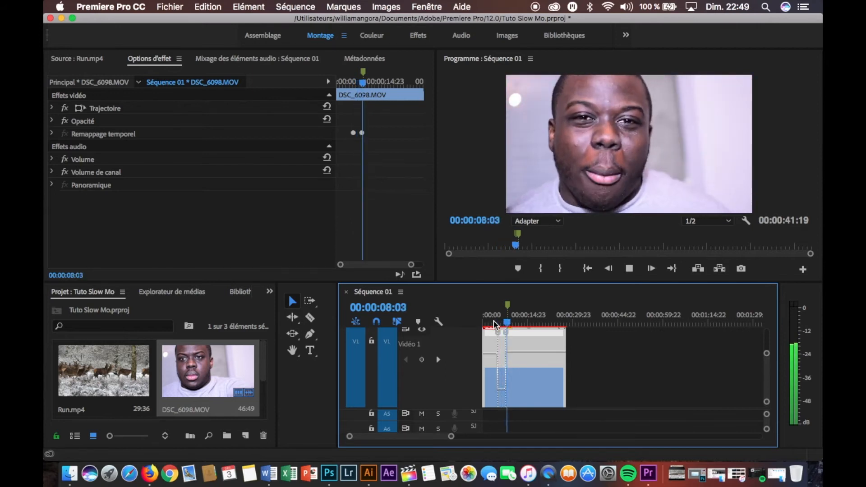
key(space)
Step: Try to split the first speed keyframe on the V1 clip into a gradual speed transition
scroll(513, 392, up, 5)
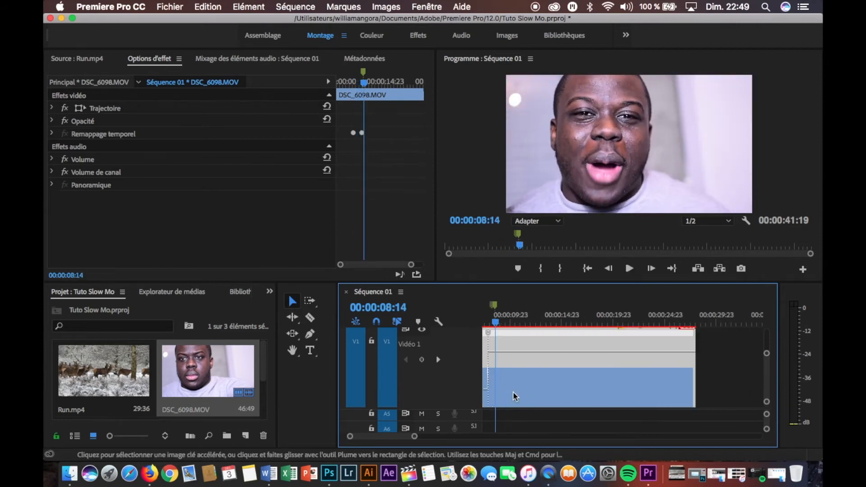
scroll(513, 392, left, 5)
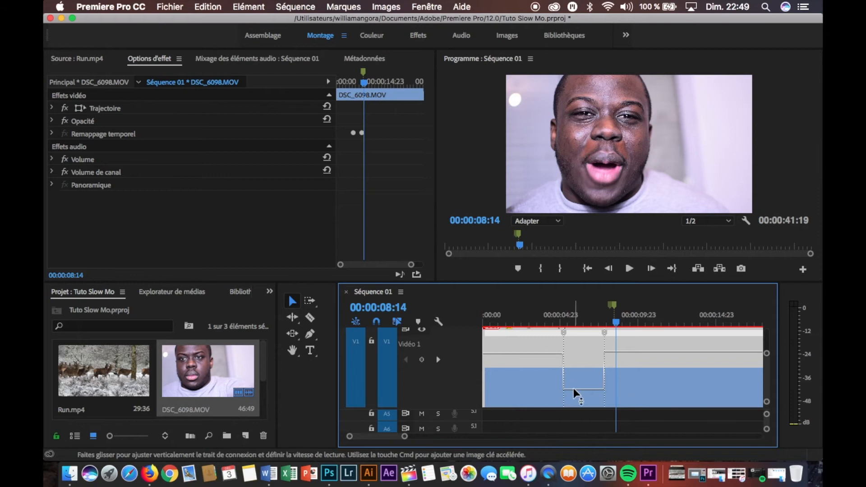
scroll(563, 386, up, 5)
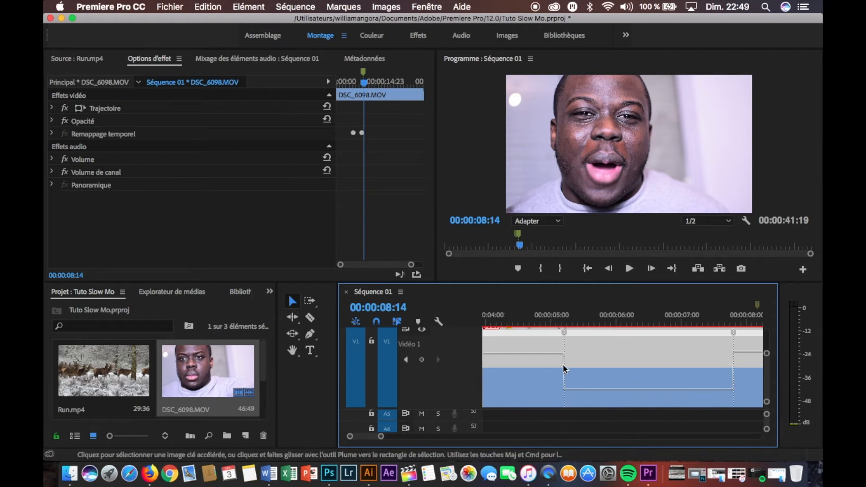
double_click(564, 332)
mouse_move(563, 332)
mouse_down()
mouse_move(540, 332)
mouse_move(574, 343)
mouse_up()
double_click(563, 333)
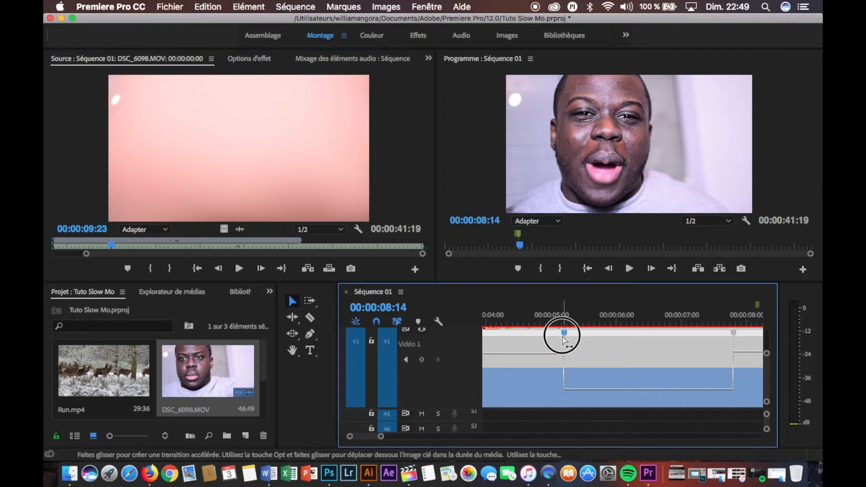
click(580, 363)
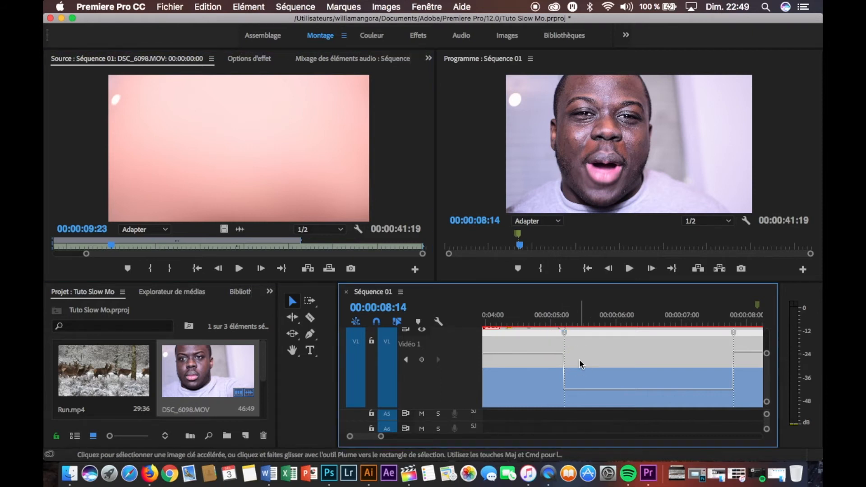
Step: Set the V1 clip's temporal interpolation (Interpolation temporelle) to Flux optique
right_click(581, 364)
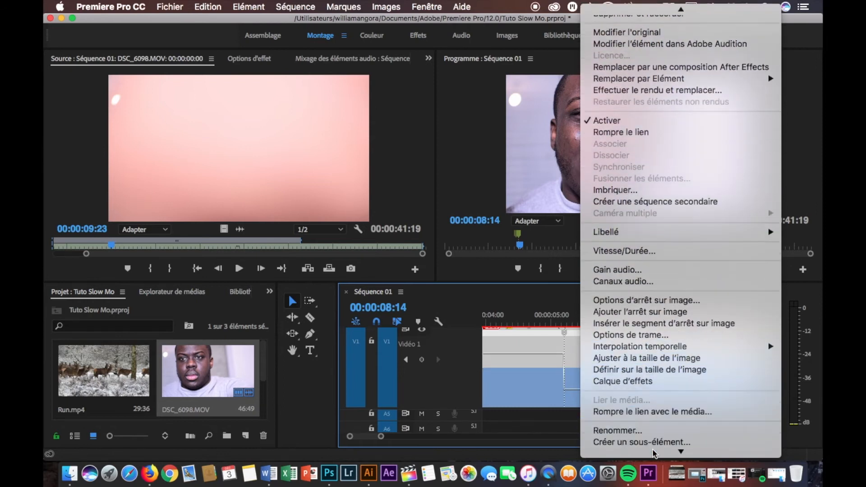
mouse_move(605, 302)
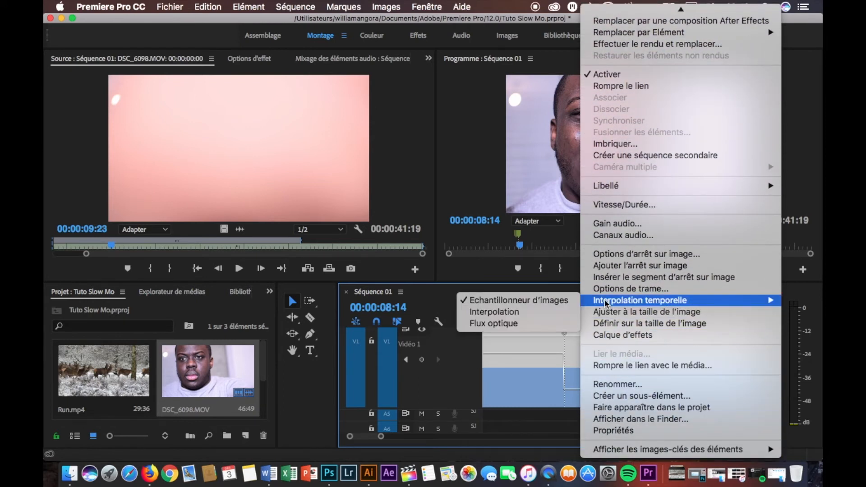
click(481, 323)
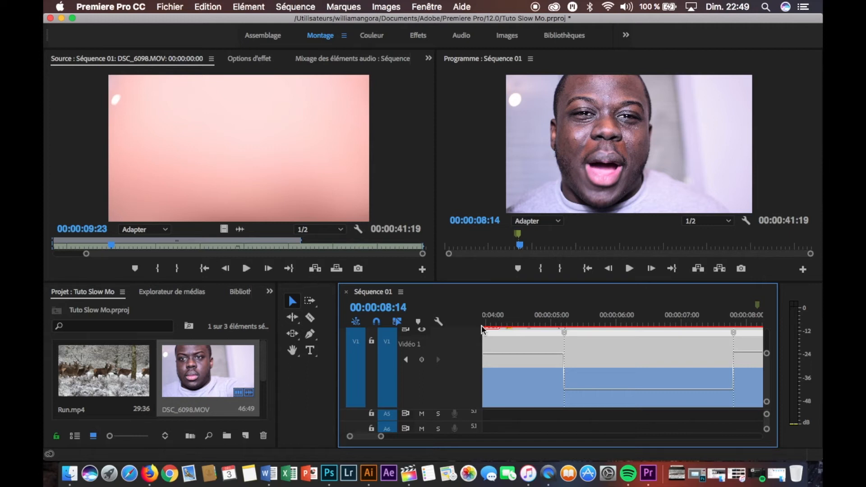
Step: Render the sequence's effects from the in point to the out point (Rendu des effets de l'entrée à la sortie) and check the render details
click(169, 6)
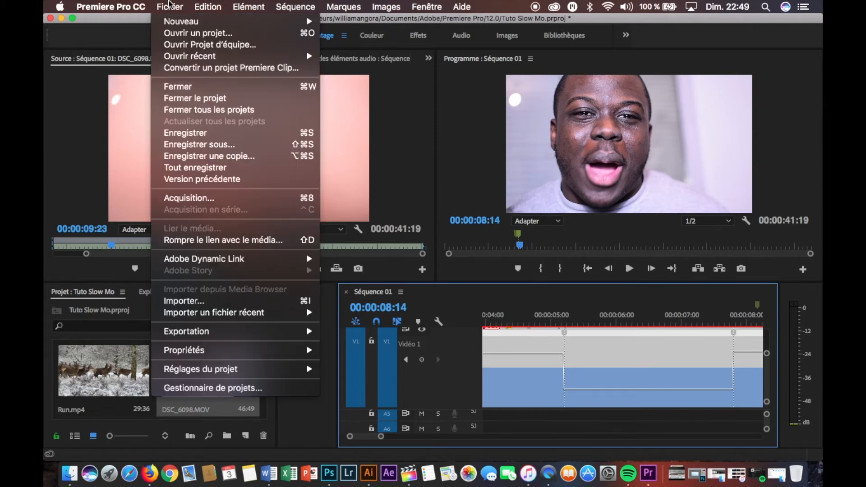
mouse_move(208, 4)
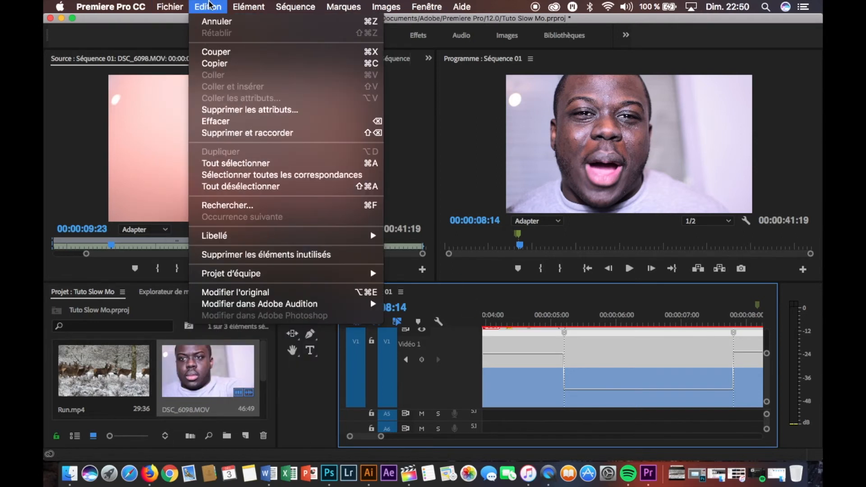
mouse_move(247, 4)
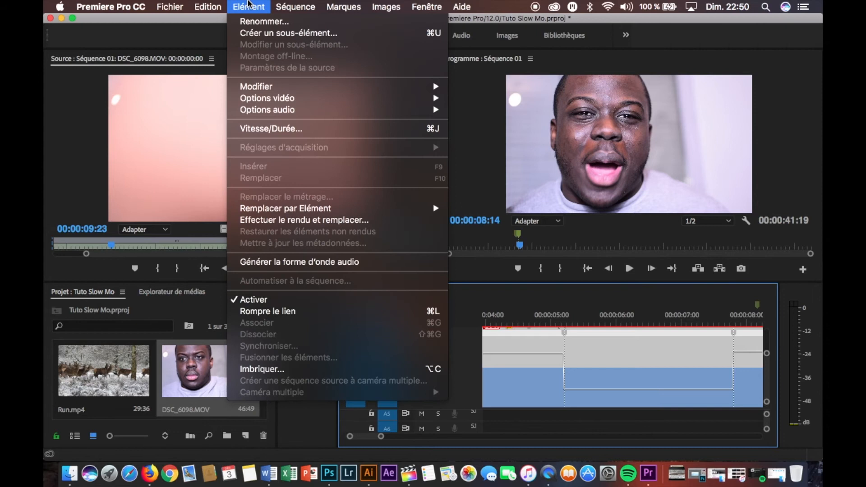
mouse_move(304, 6)
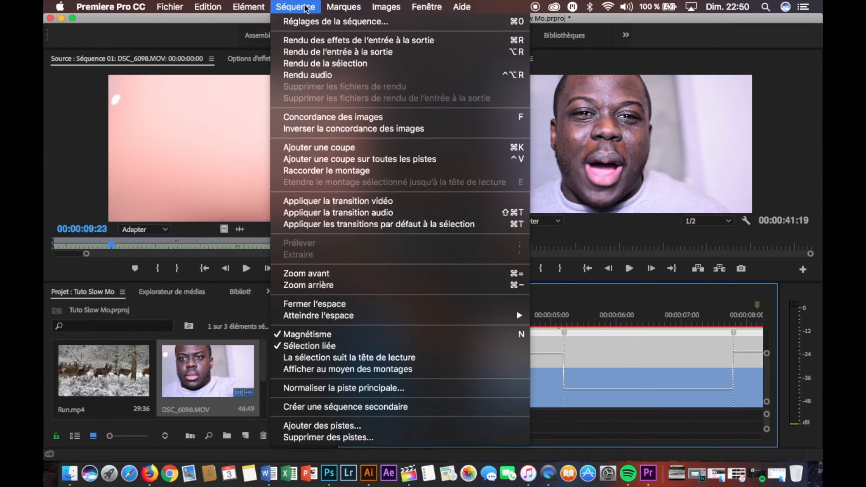
click(327, 44)
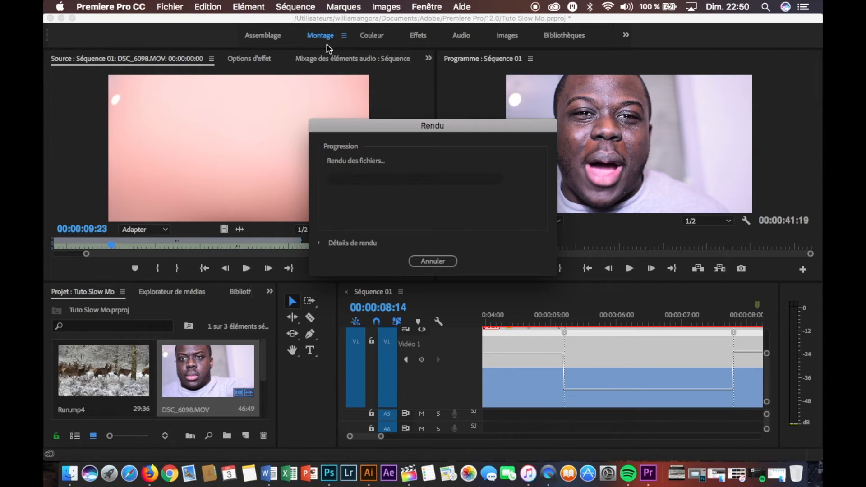
click(321, 244)
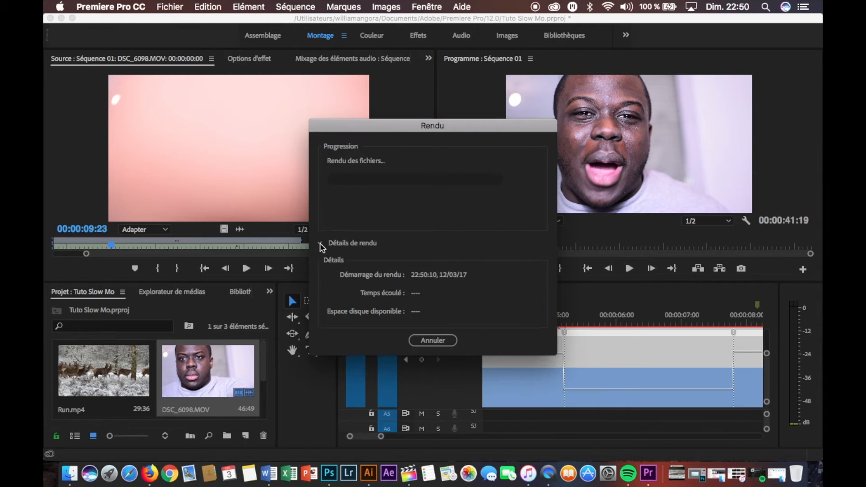
click(320, 244)
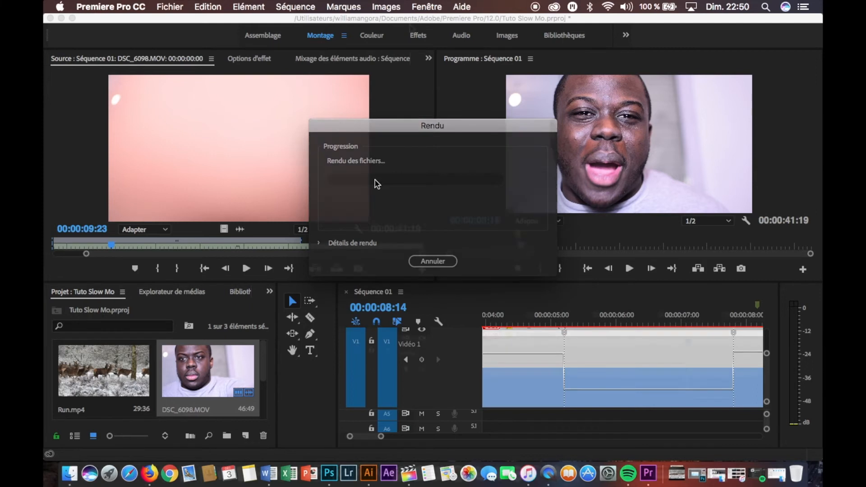
click(786, 43)
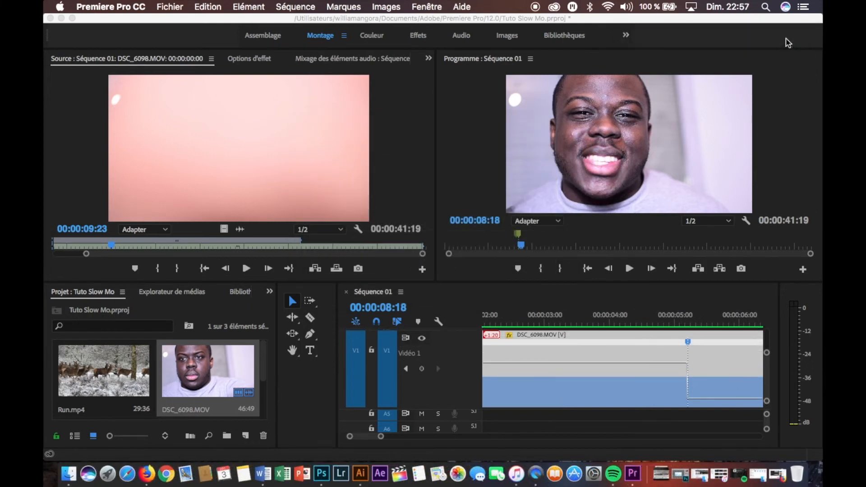
Step: In the Effets workspace, split the V1 clip's first speed keyframe into a gradual ramp starting at about 00:00:04:21, and select the ramp
click(498, 21)
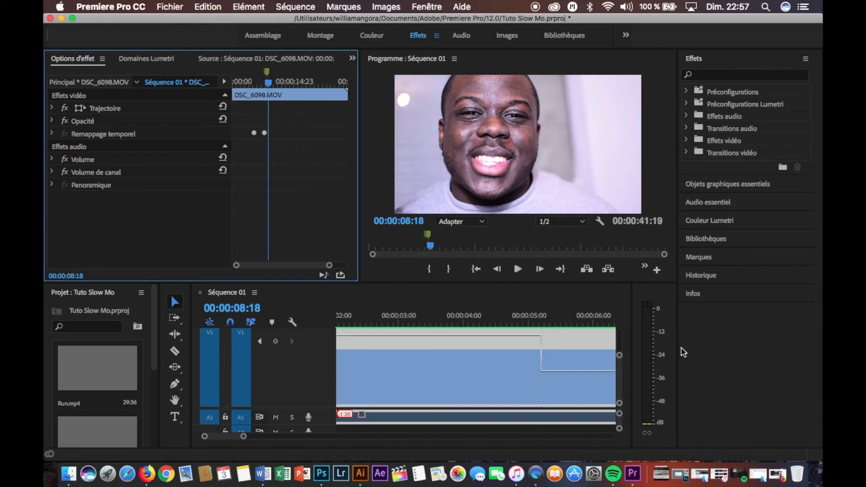
scroll(556, 366, up, 3)
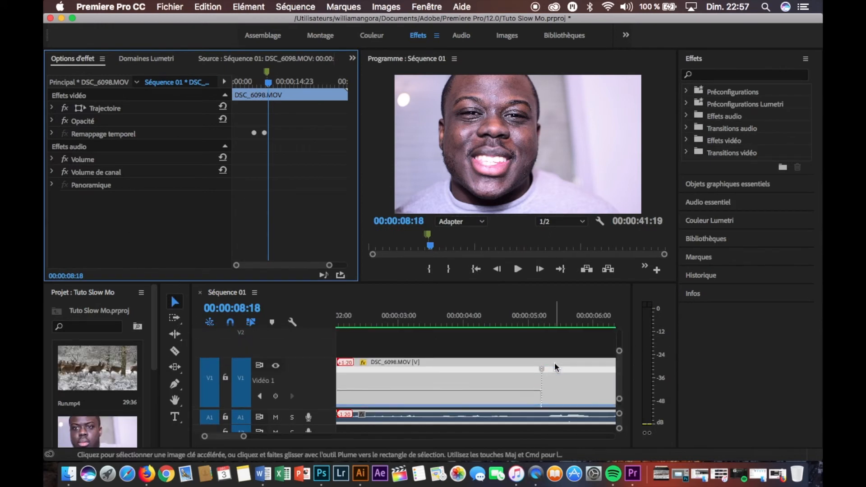
click(541, 351)
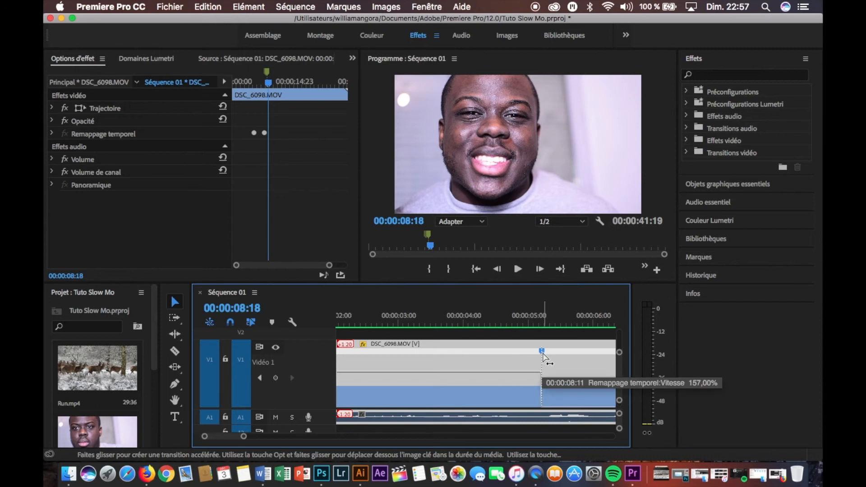
click(542, 351)
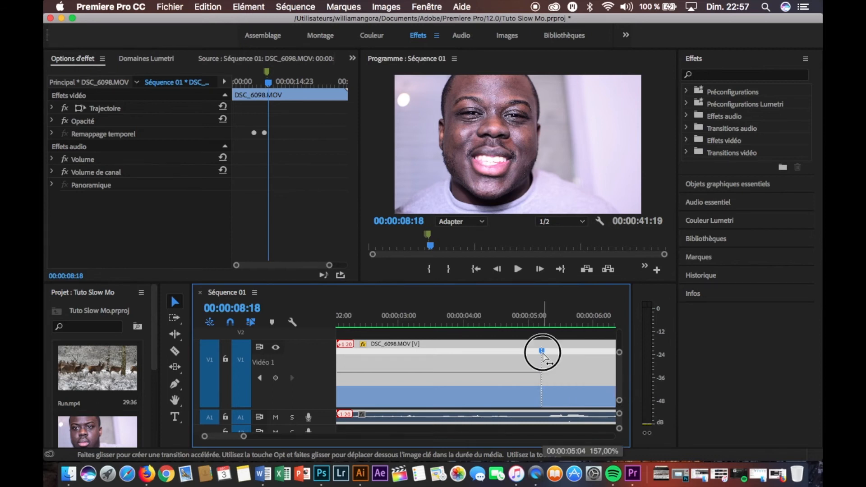
drag(543, 353, 523, 358)
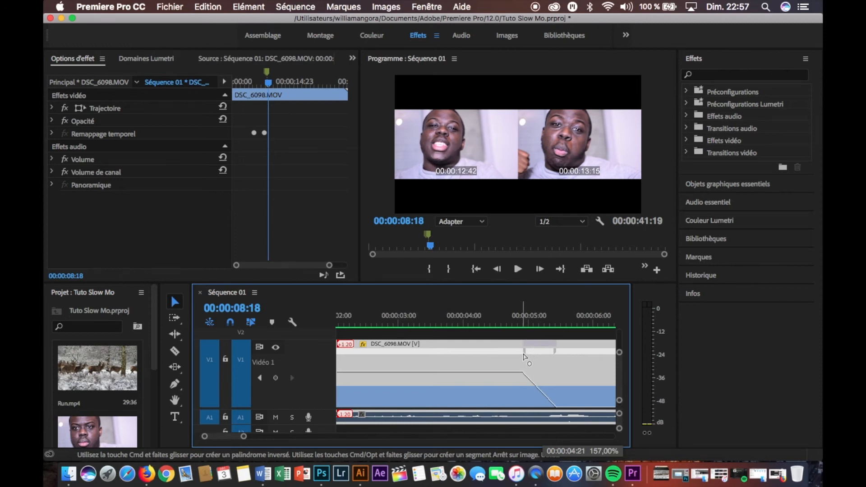
double_click(535, 385)
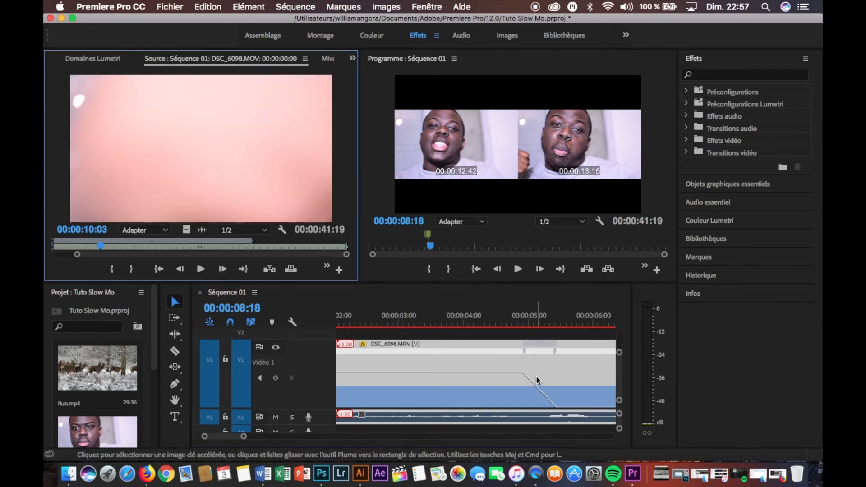
click(547, 351)
Step: Split the V1 clip's second speed keyframe into a gradual ramp ending at about 00:00:08:14
scroll(535, 380, down, 3)
scroll(535, 380, right, 2)
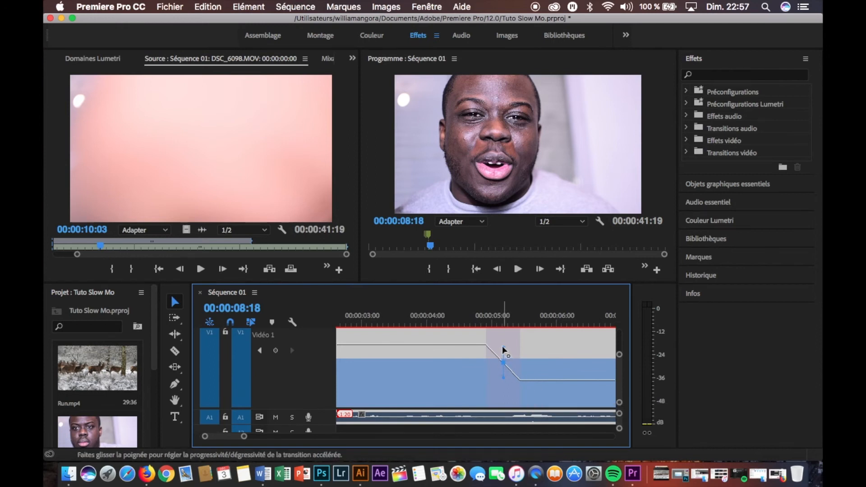
scroll(505, 367, up, 2)
scroll(504, 367, right, 3)
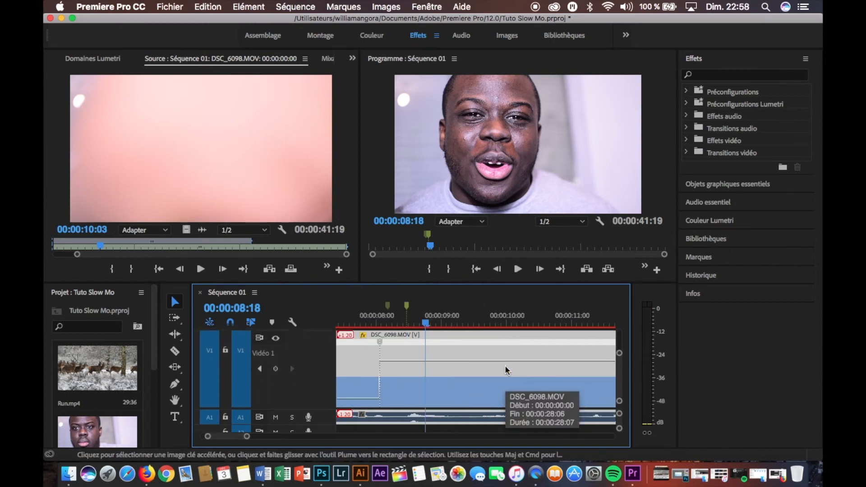
scroll(504, 365, down, 1)
scroll(504, 365, left, 2)
click(526, 333)
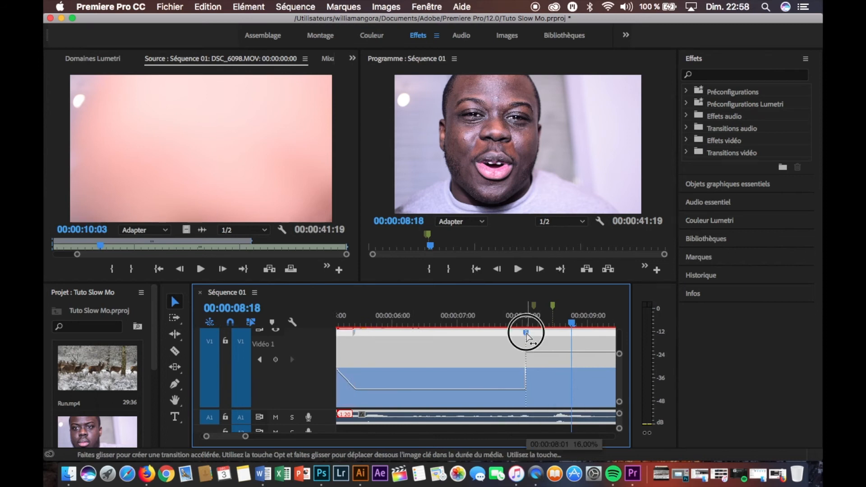
drag(526, 337, 563, 336)
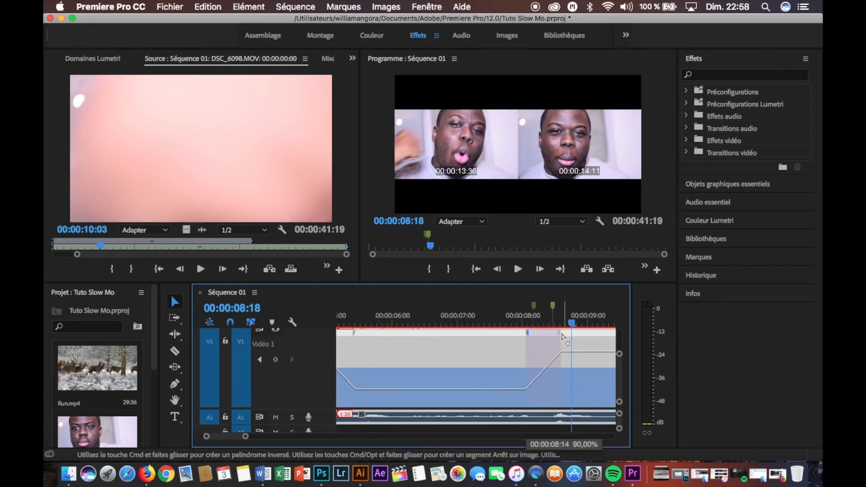
Step: Bend the second speed ramp on the V1 clip into a smooth S-shaped curve
click(543, 385)
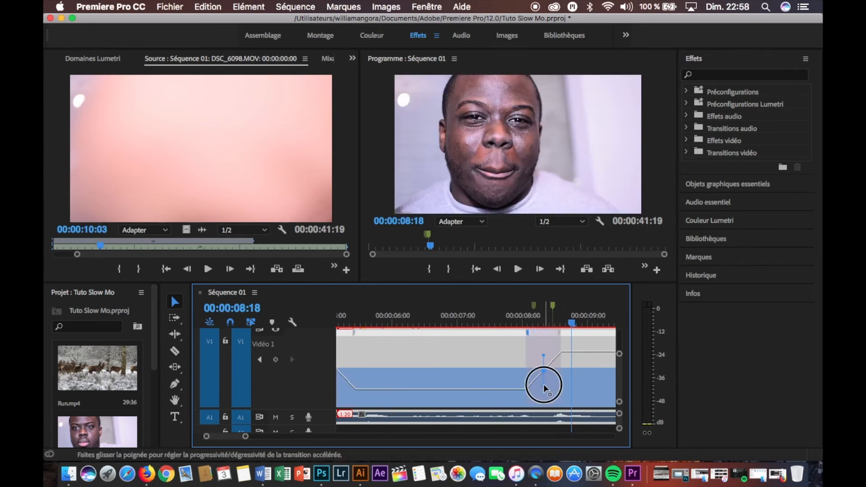
drag(543, 383, 485, 369)
drag(560, 338, 549, 377)
Step: Select the first speed ramp on the V1 clip and bend it into a smooth S-shaped curve
scroll(546, 379, left, 5)
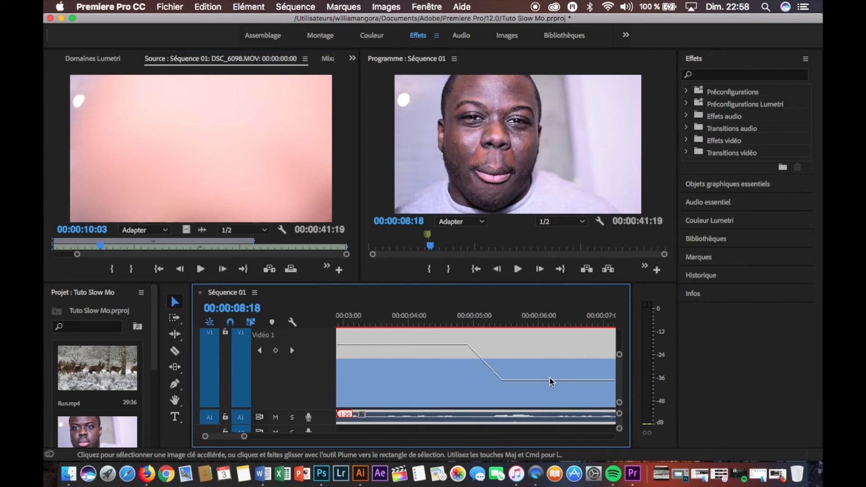
scroll(496, 374, up, 2)
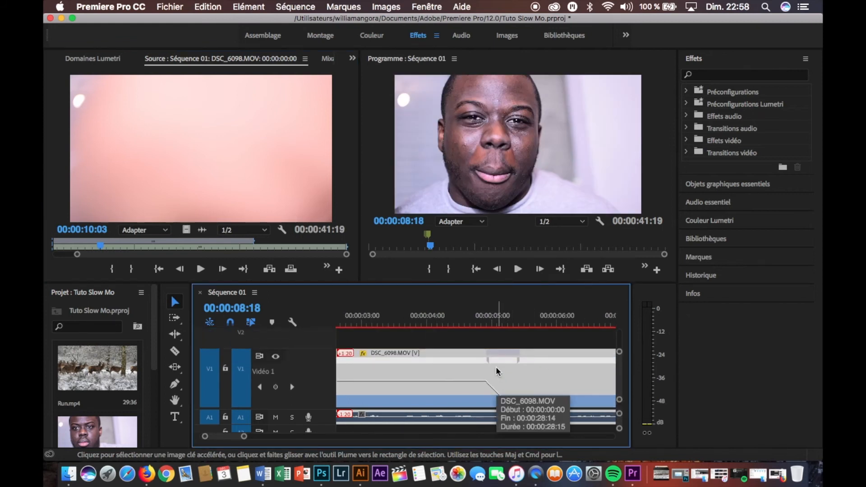
drag(488, 361, 550, 359)
scroll(498, 363, down, 2)
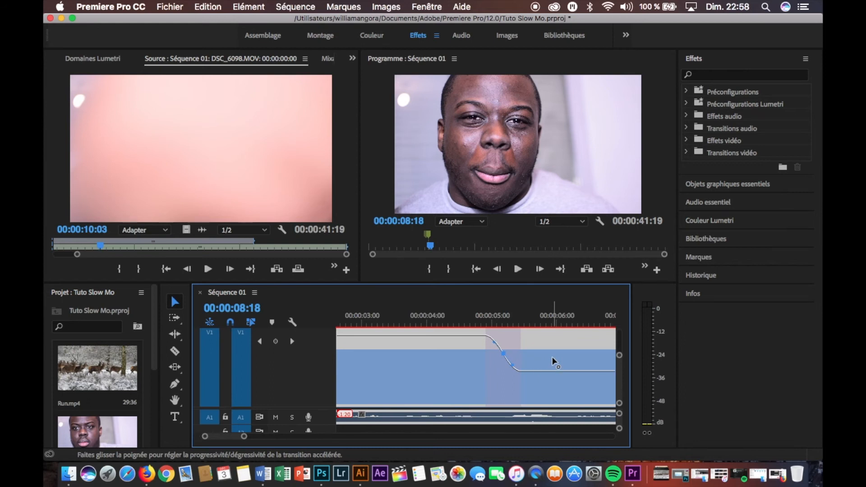
Step: Raise the playback speed of the slow section between the two ramps slightly
scroll(529, 360, down, 5)
scroll(529, 360, up, 4)
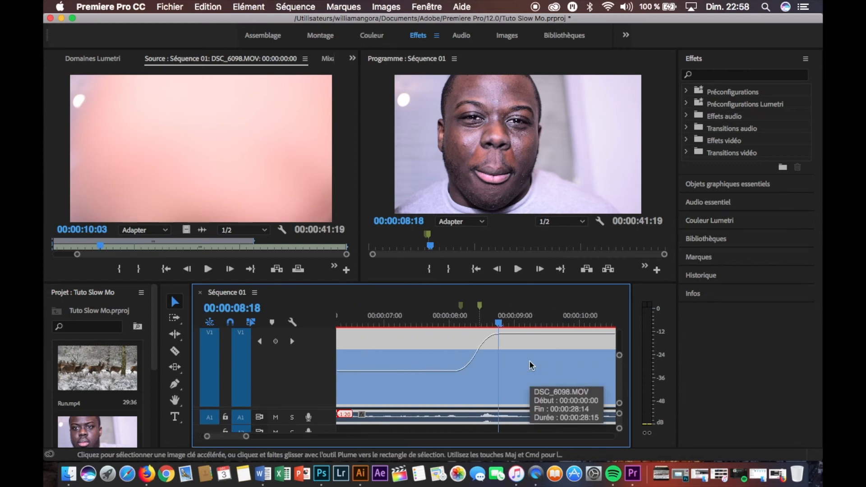
drag(467, 373, 464, 367)
scroll(464, 363, left, 3)
scroll(465, 364, up, 3)
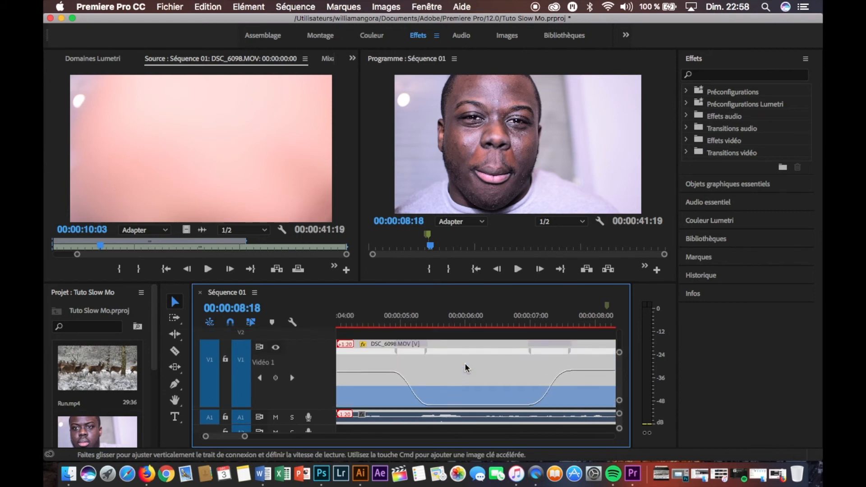
Step: Play the sequence from just before the first ramp, and replay it over a wider timeline view to check the speed changes
scroll(466, 367, down, 2)
click(399, 325)
key(space)
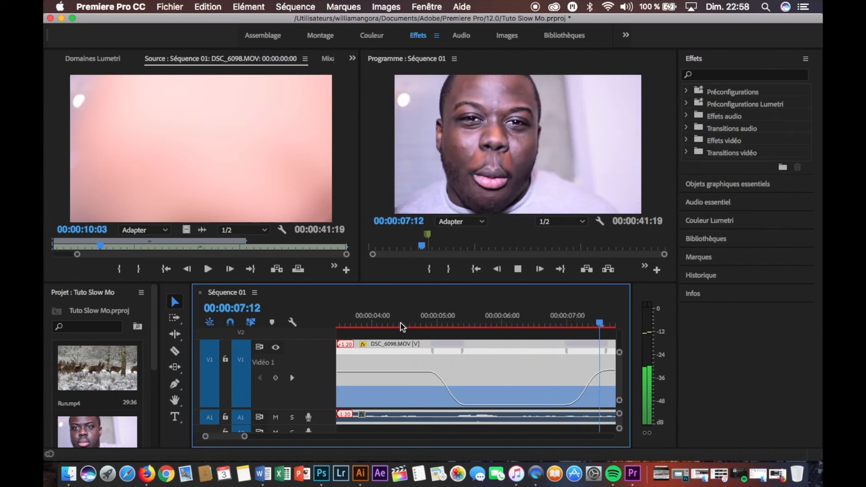
click(401, 324)
scroll(489, 390, down, 5)
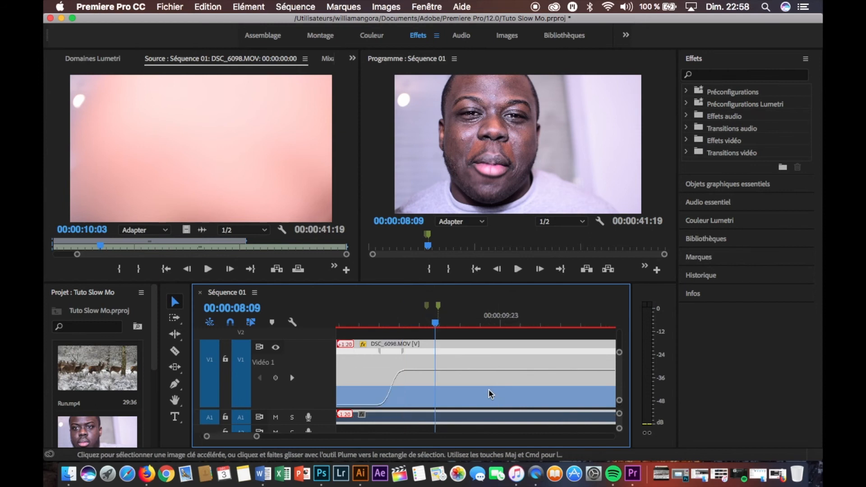
click(384, 333)
click(389, 323)
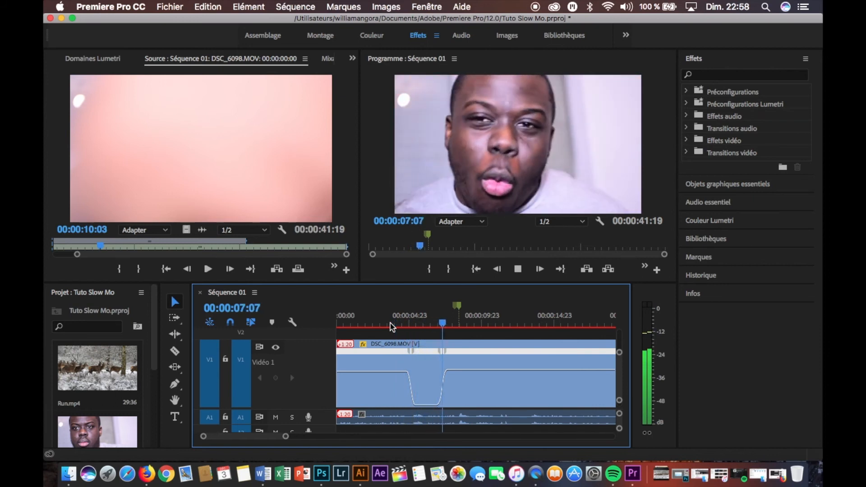
key(space)
Step: Mute audio track A1
click(451, 419)
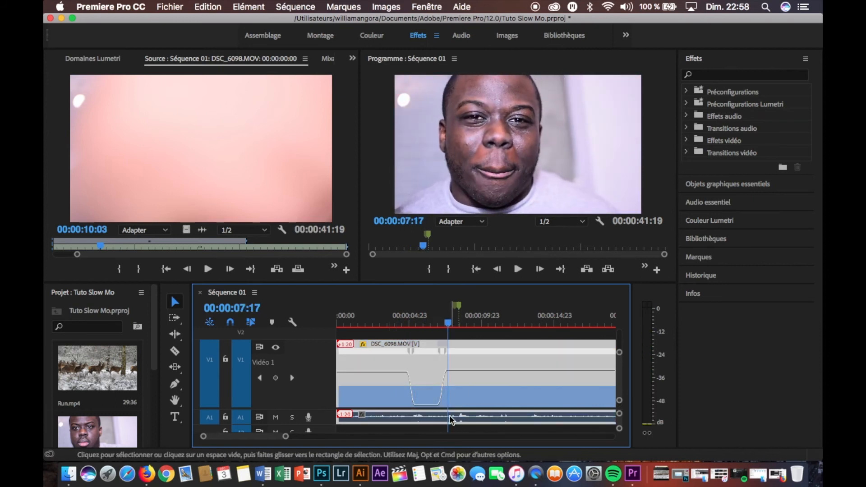
right_click(464, 414)
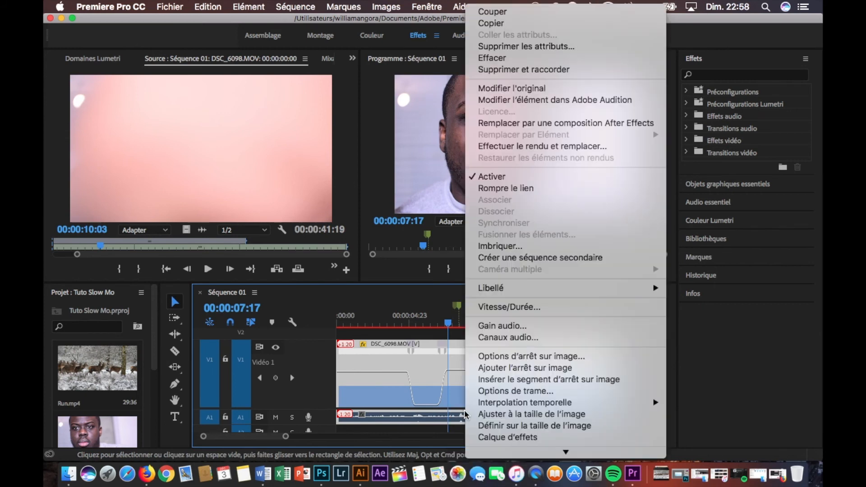
click(275, 417)
click(275, 417)
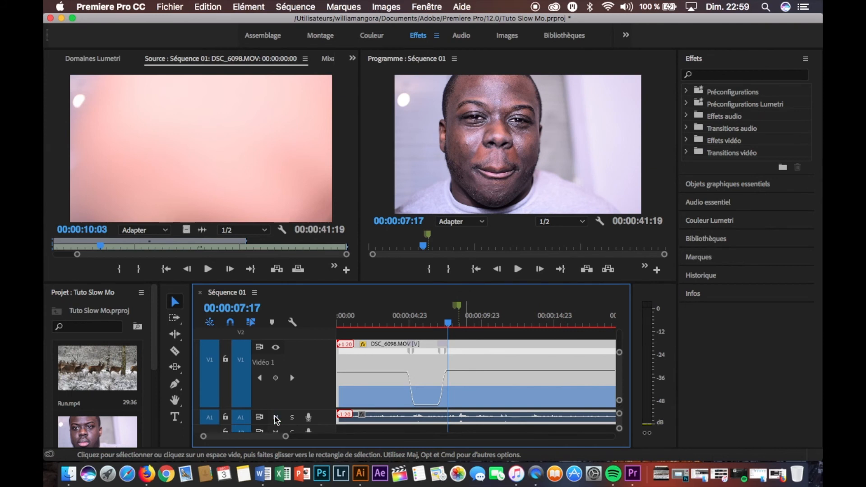
click(276, 417)
Step: Replay the sequence from before the first ramp with A1 muted, and adjust the height of video track V1
drag(447, 322, 301, 325)
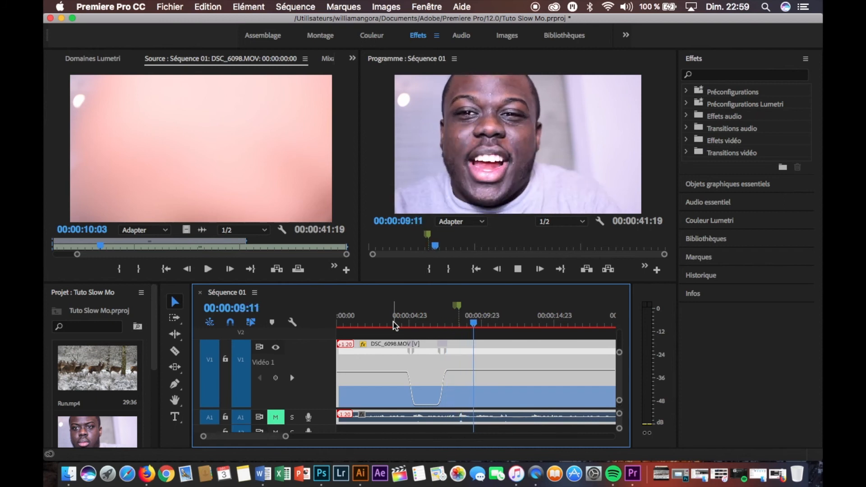
scroll(486, 339, right, 8)
scroll(486, 339, down, 1)
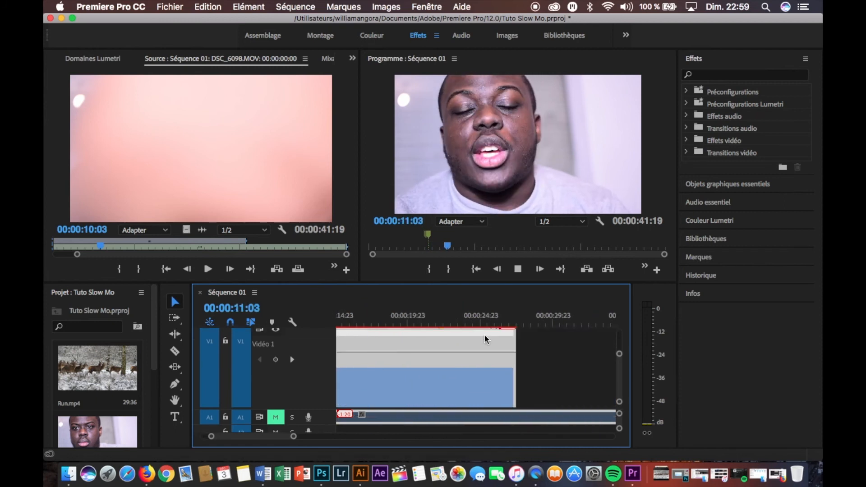
scroll(486, 339, left, 9)
key(space)
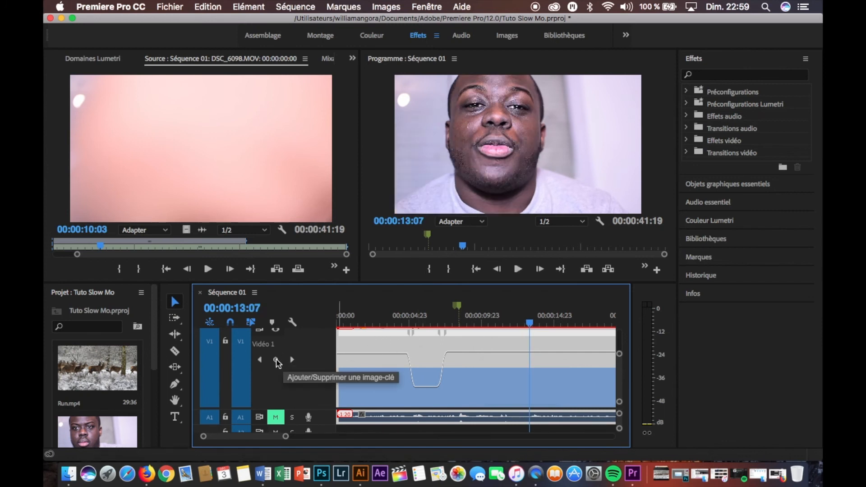
scroll(310, 363, up, 2)
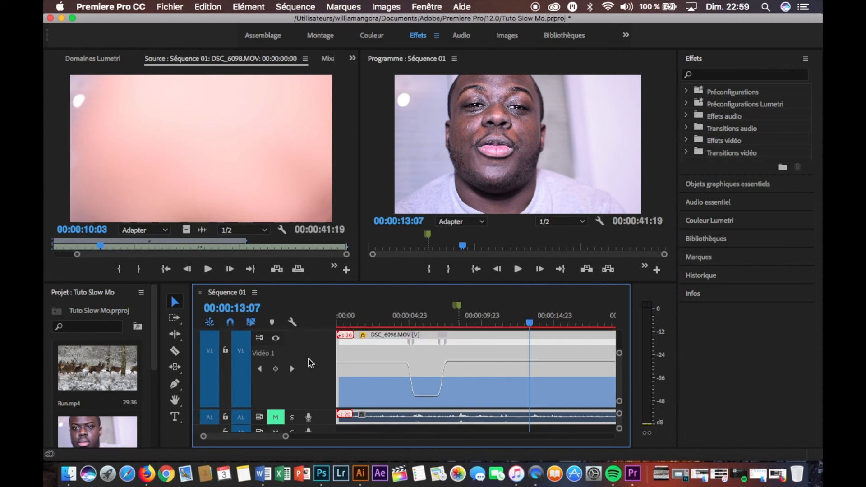
mouse_move(308, 342)
mouse_down()
mouse_move(306, 362)
mouse_move(306, 343)
mouse_up()
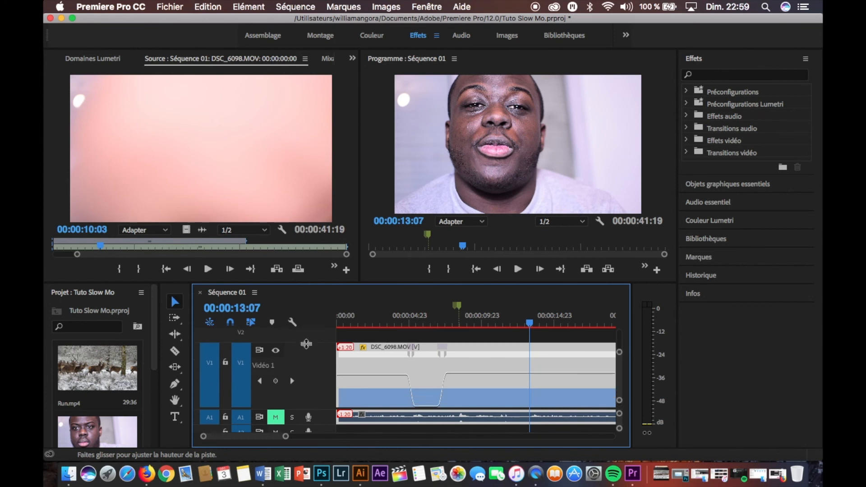
right_click(388, 384)
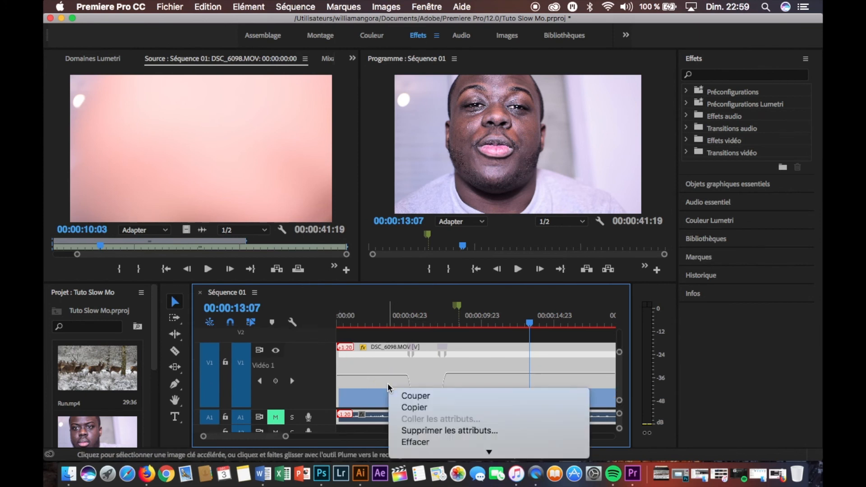
mouse_move(433, 473)
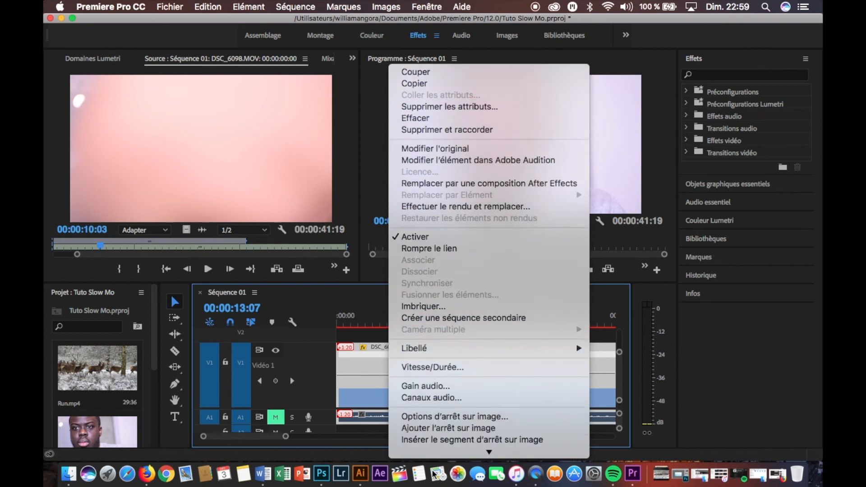
mouse_move(457, 451)
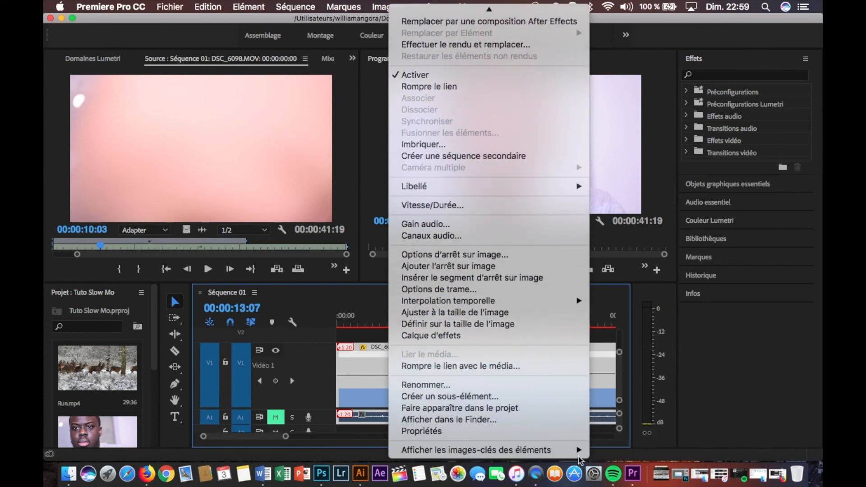
mouse_move(606, 451)
click(376, 323)
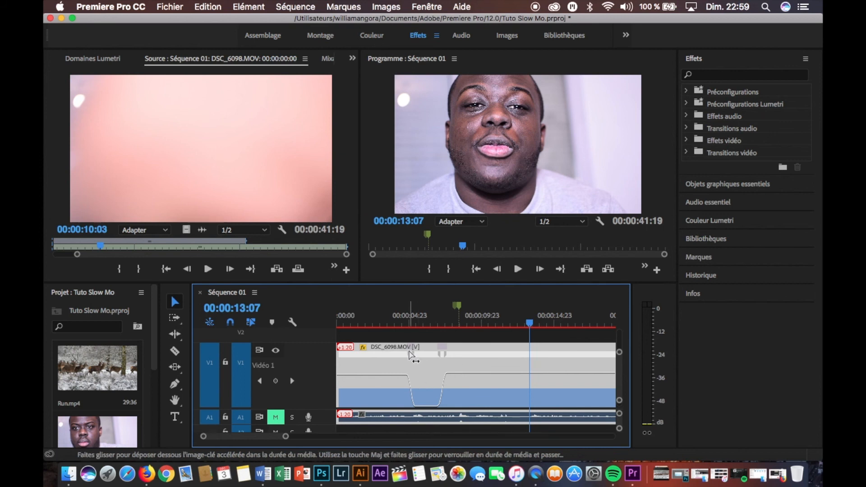
Step: Set the time interpolation of the DSC_6098 clip to optical flow (Flux optique)
right_click(374, 363)
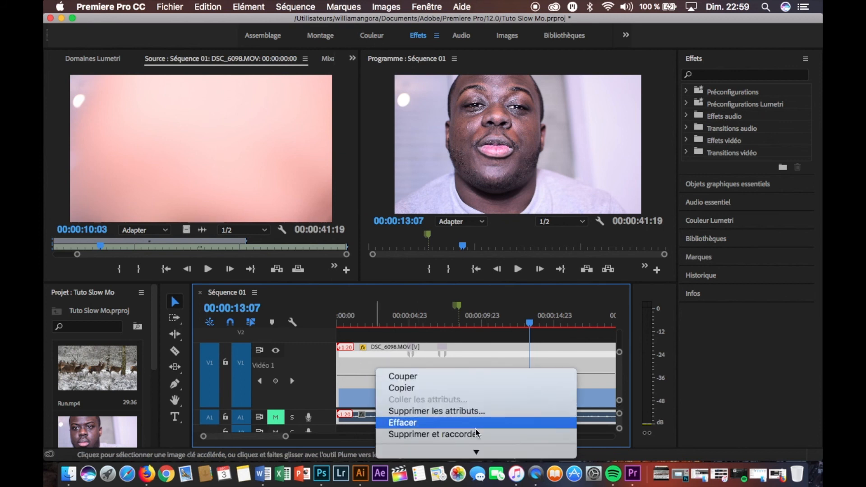
mouse_move(509, 468)
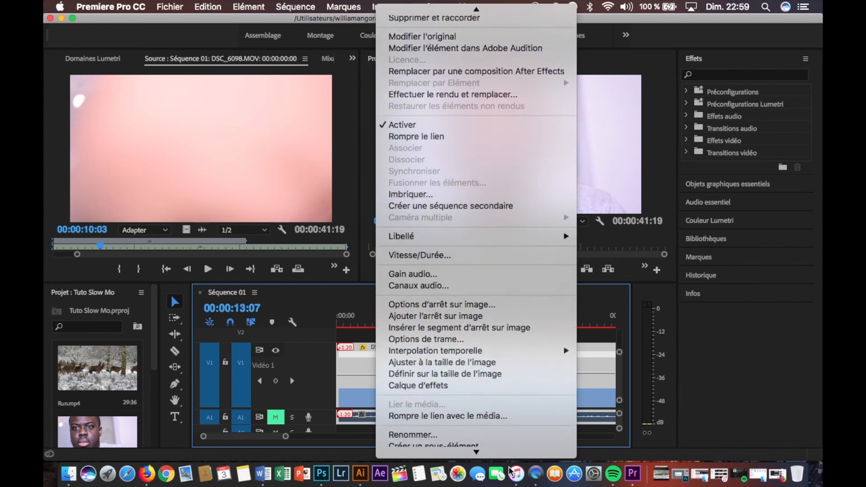
mouse_move(495, 304)
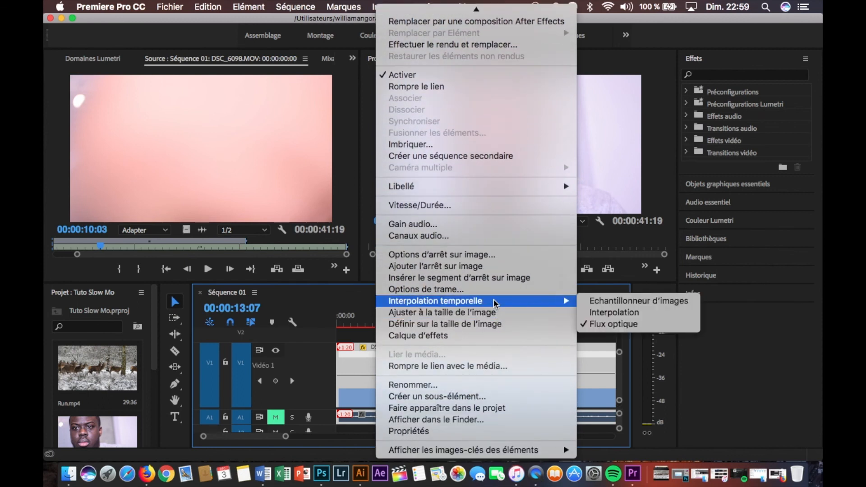
click(601, 324)
Step: Examine the first speed ramp's curve and easing handle up close, and inspect the curve of the second ramp
alt+scroll(426, 396, up, 10)
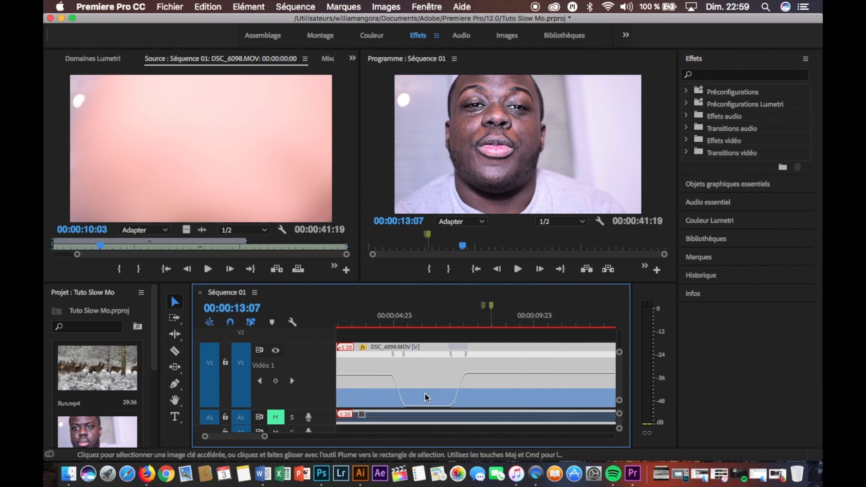
scroll(425, 396, up, 3)
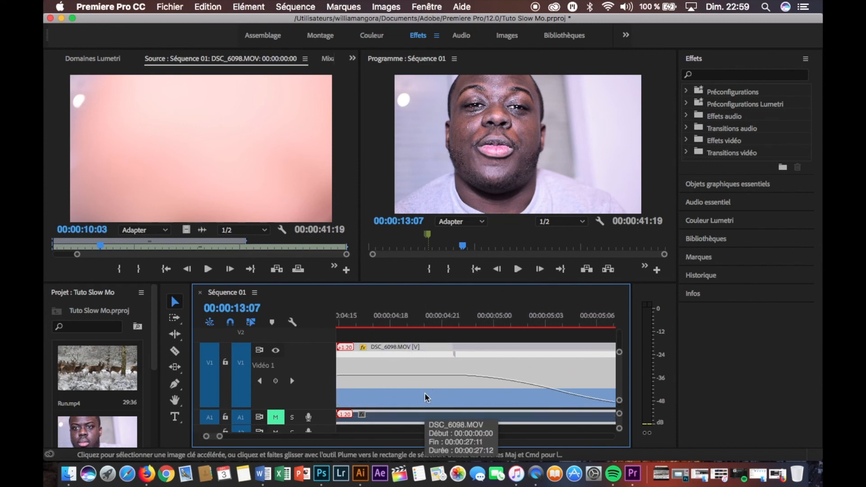
click(403, 355)
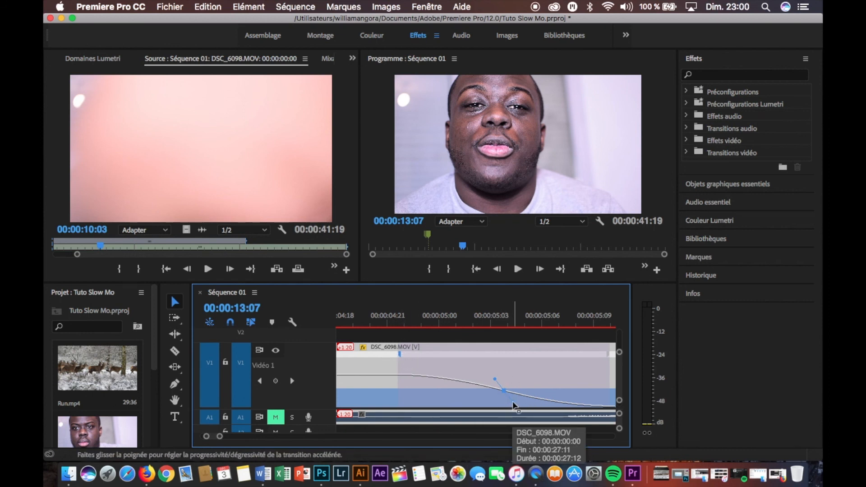
scroll(512, 400, right, 10)
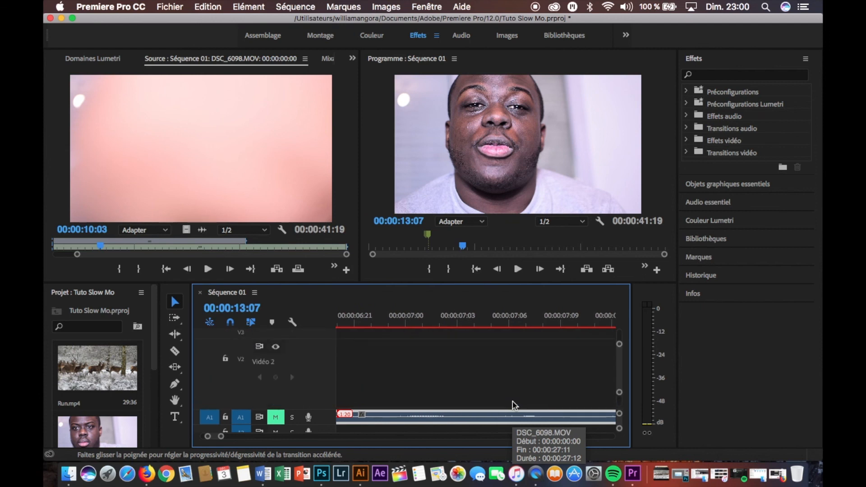
scroll(513, 400, left, 4)
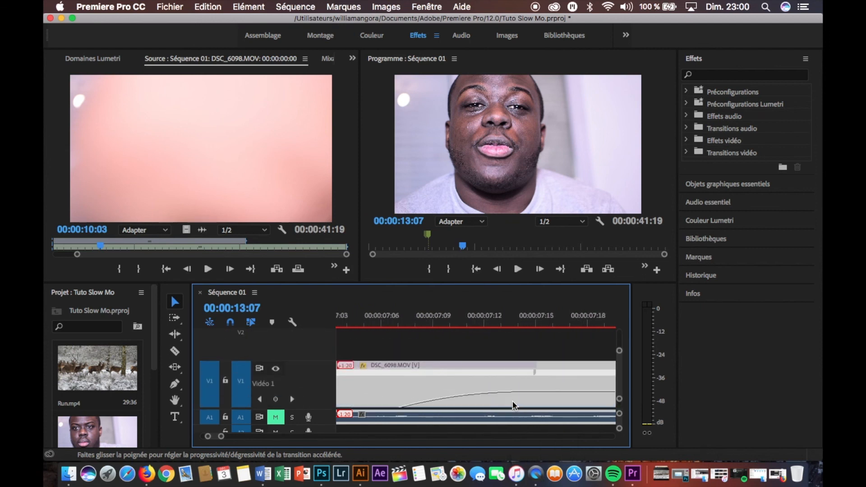
scroll(513, 404, left, 6)
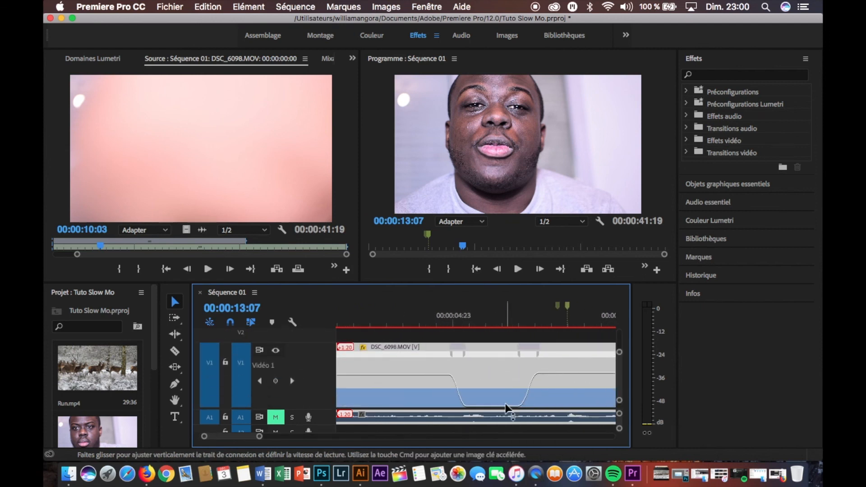
Step: Play the sequence from about 00:00:04:06, just before the first ramp, to review the optical-flow slow motion
click(428, 325)
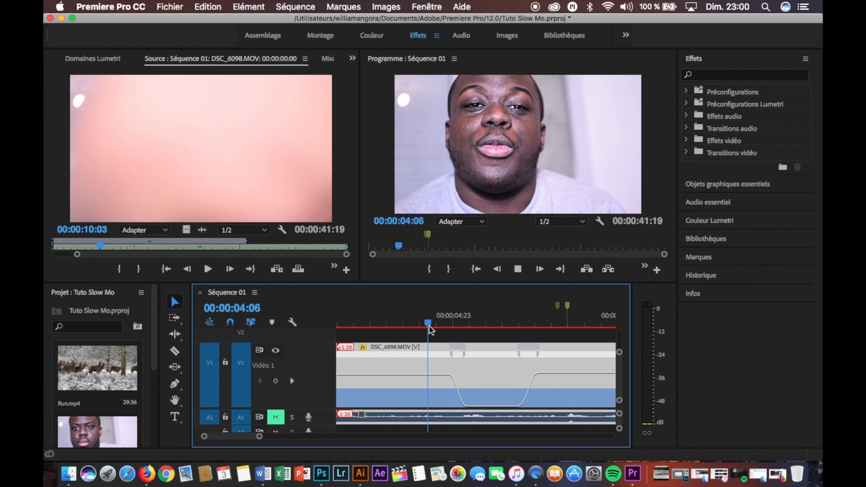